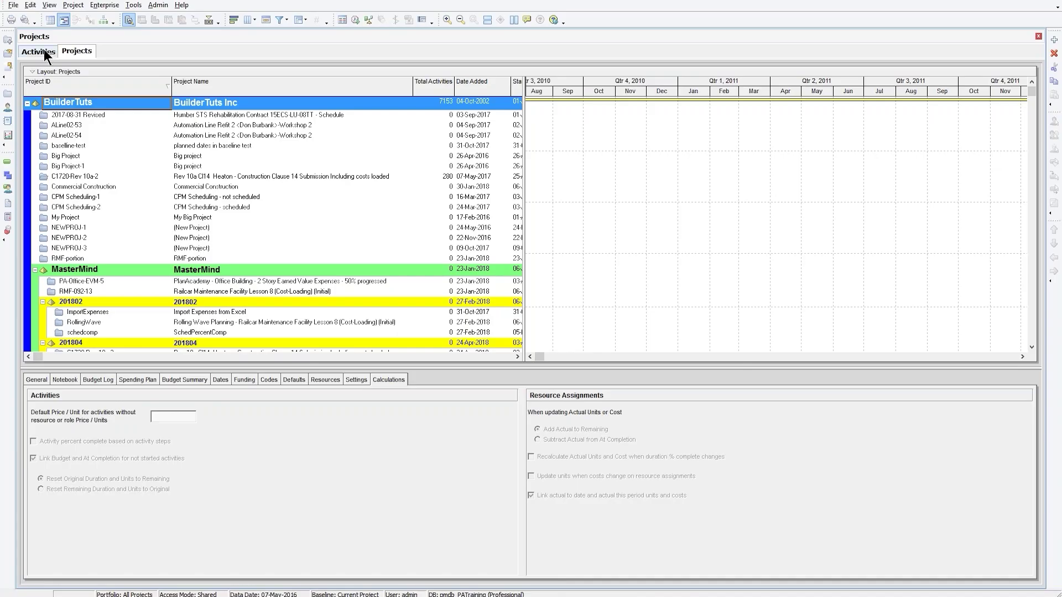
- Switch from the projects list to the Activities view of the Heaton Clause 14 schedule
{"action": "left_click", "coordinate": [44, 48]}
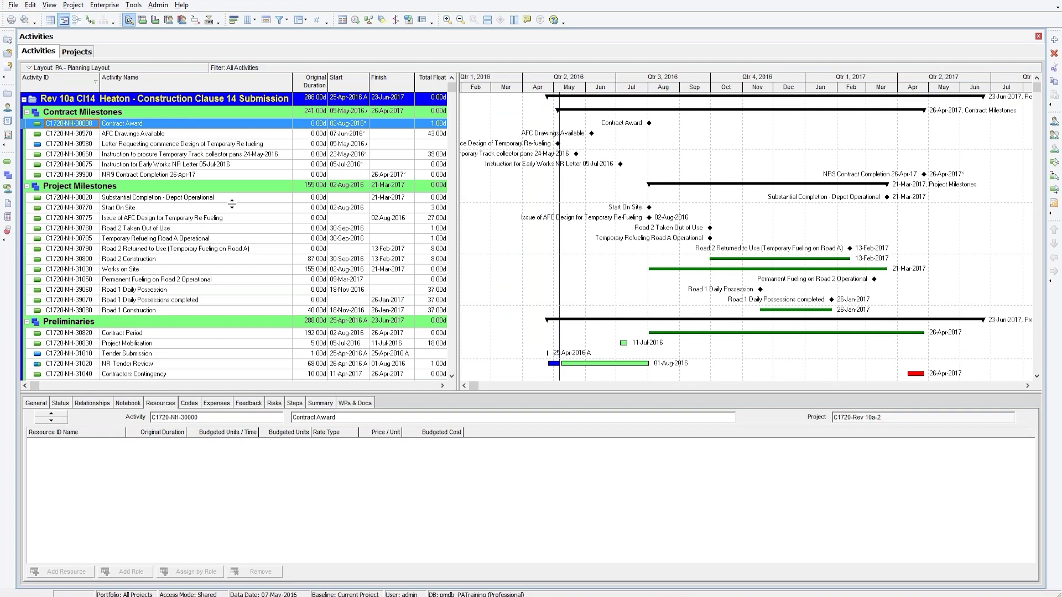
- Expand the File menu fully to reveal Page Setup, Print Setup, Print Preview and Print
{"action": "left_click", "coordinate": [13, 5]}
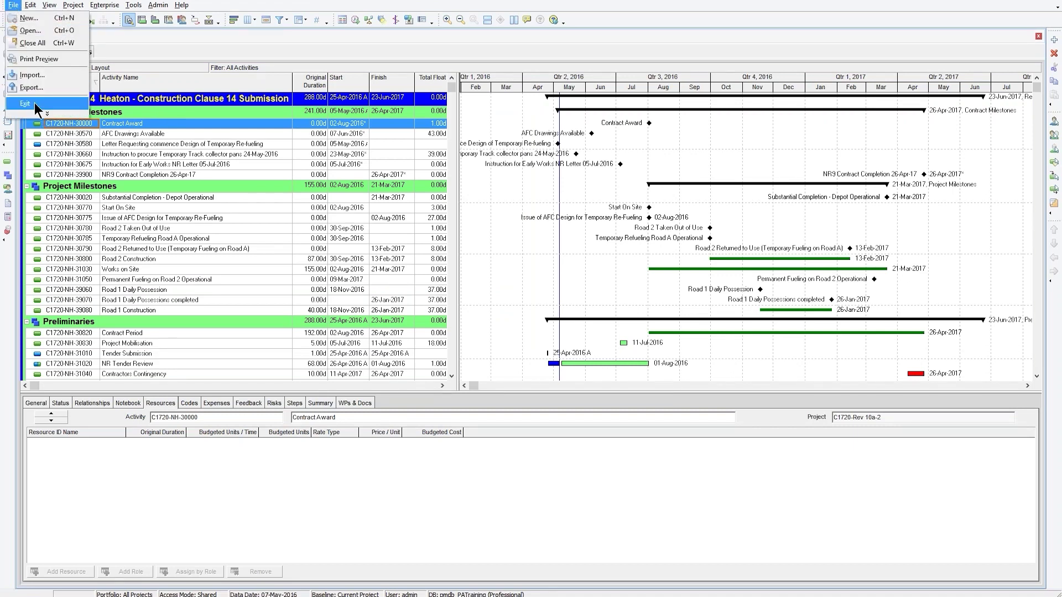
{"action": "left_click", "coordinate": [48, 115]}
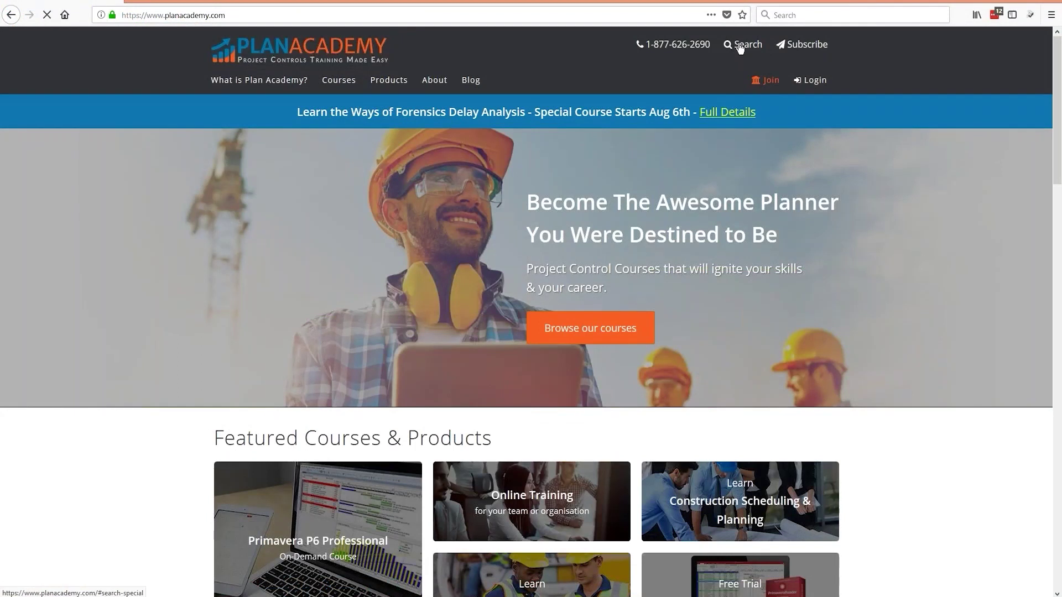
- Search Plan Academy posts for 'pdf' and open 'How To Print To PDF in Primavera P6 Professional'
{"action": "left_click", "coordinate": [739, 48]}
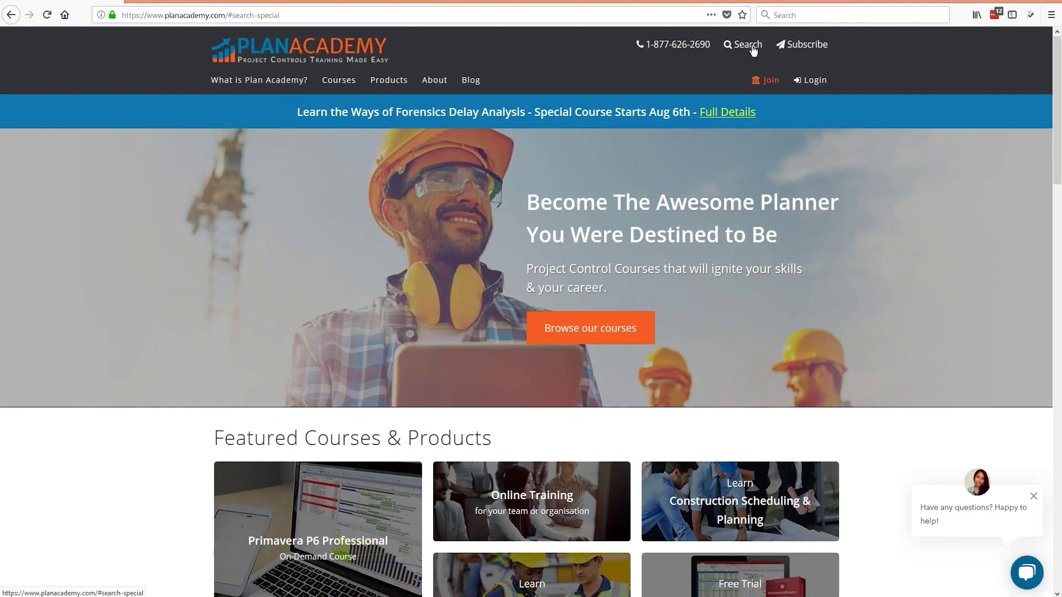
{"action": "left_click", "coordinate": [753, 51]}
{"action": "left_click", "coordinate": [385, 280]}
{"action": "type", "text": "p"}
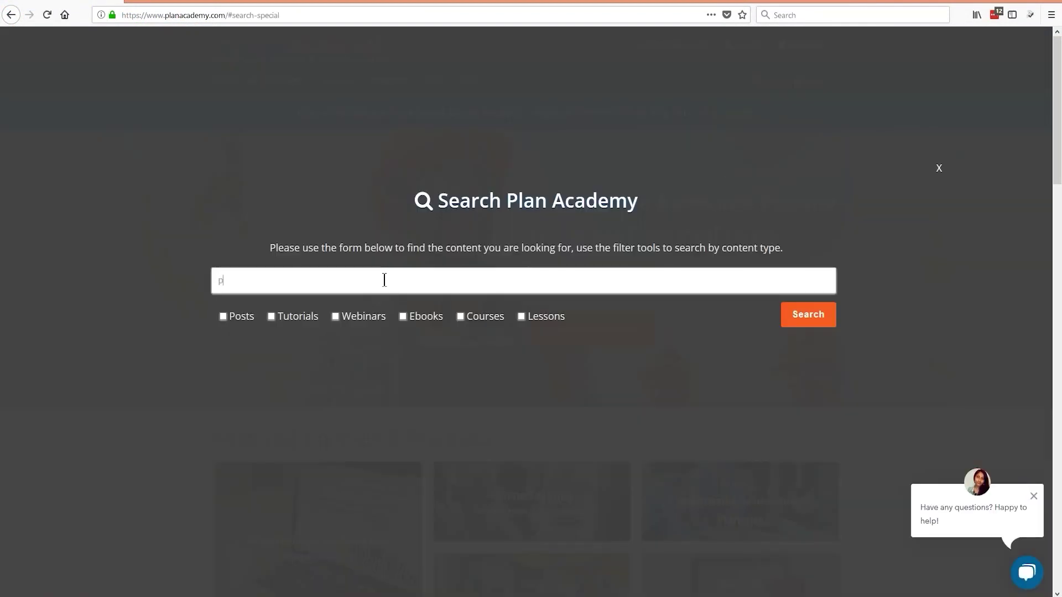
{"action": "type", "text": "df"}
{"action": "left_click", "coordinate": [234, 316]}
{"action": "left_click", "coordinate": [794, 321]}
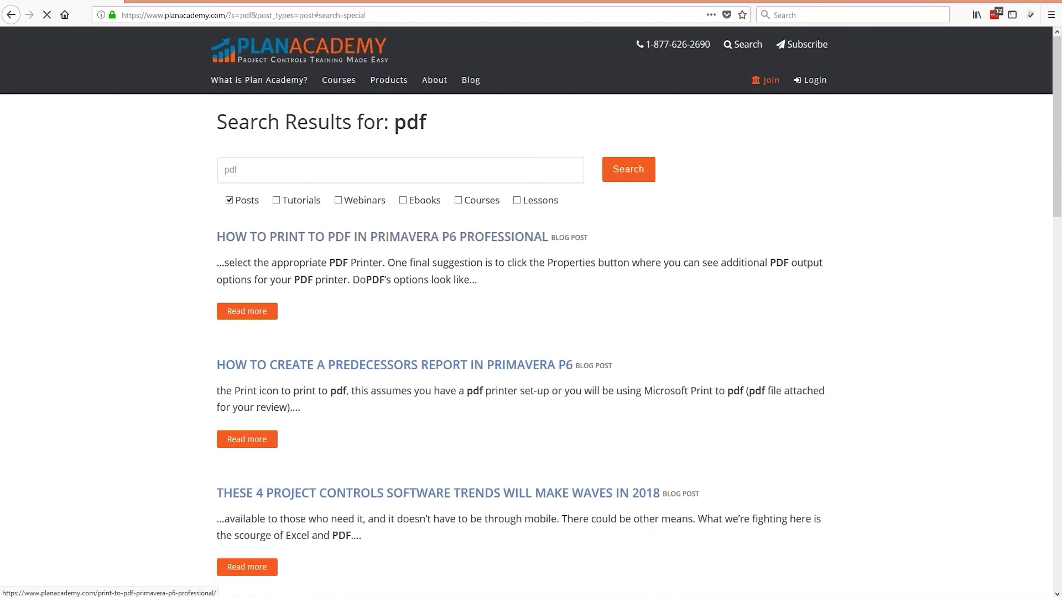
{"action": "left_click", "coordinate": [402, 239]}
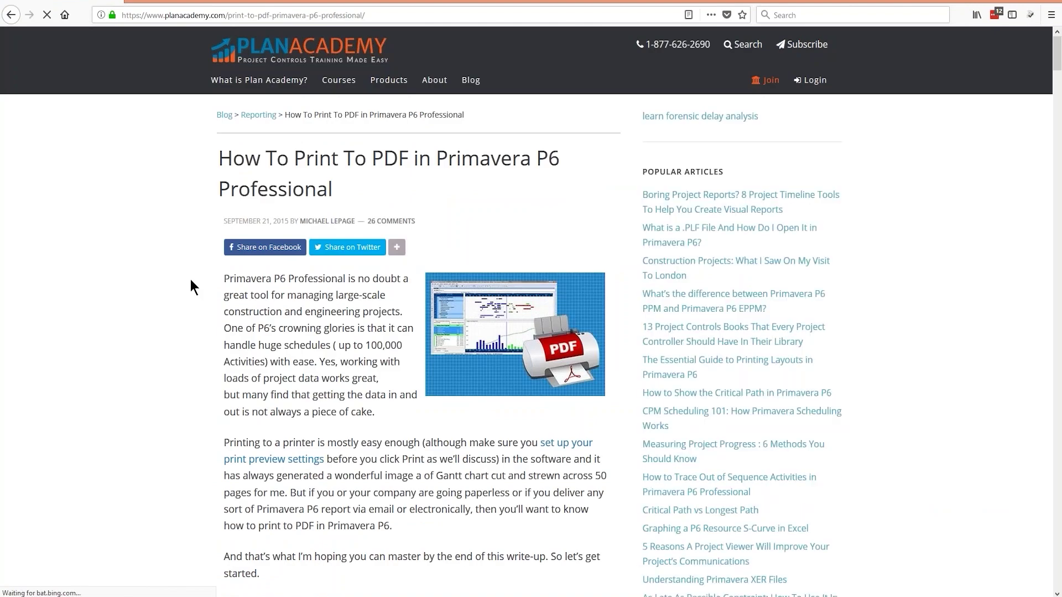
- Read down the article to Option A, highlighting the Adobe Acrobat DC heading, then on to Option B
{"action": "scroll", "coordinate": [213, 344], "scroll_direction": "down", "scroll_amount": 15}
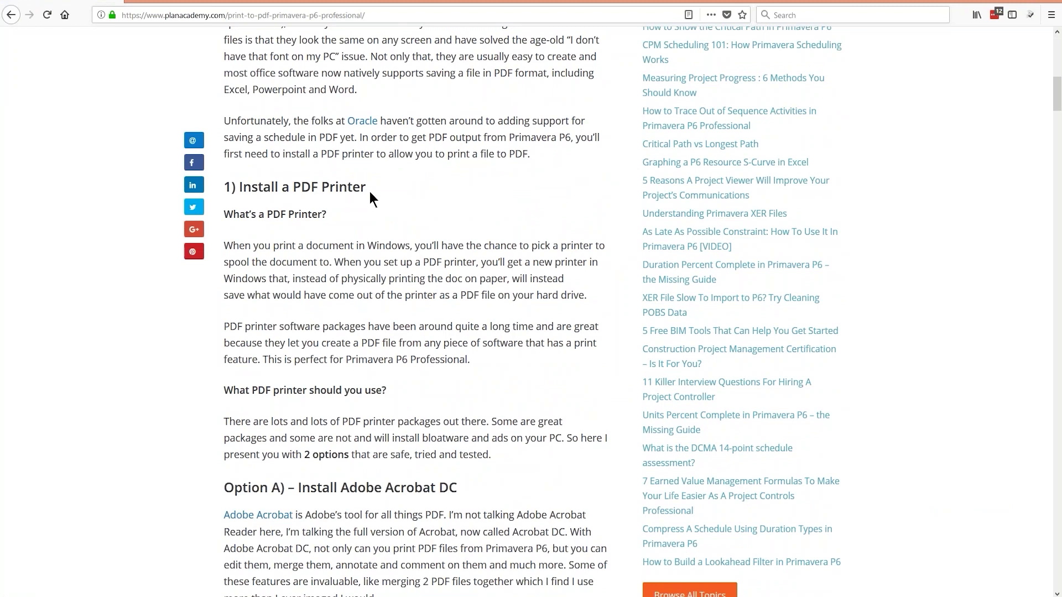
{"action": "scroll", "coordinate": [370, 192], "scroll_direction": "down", "scroll_amount": 2}
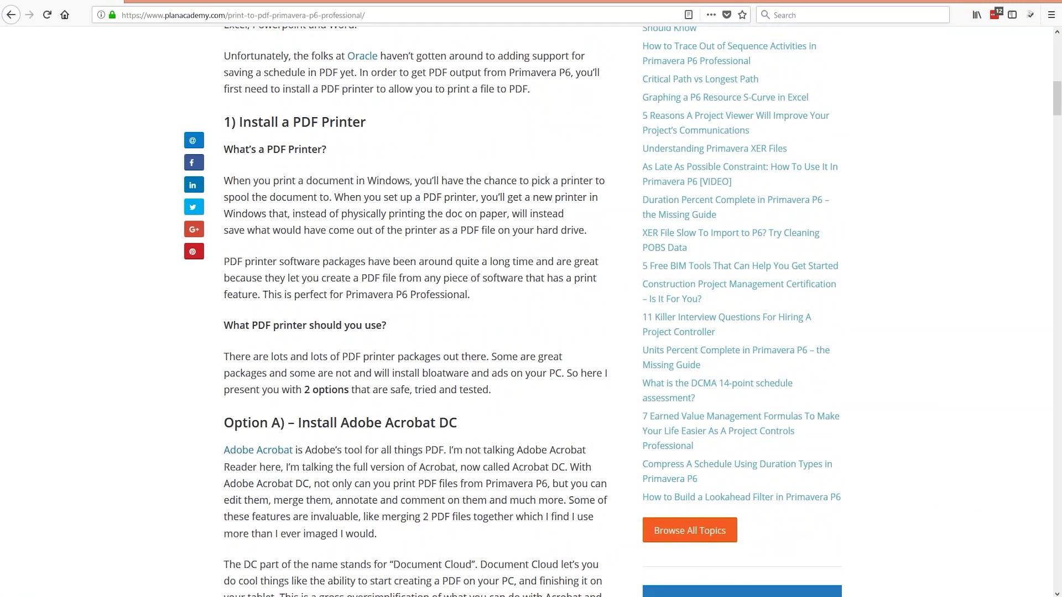
{"action": "scroll", "coordinate": [415, 310], "scroll_direction": "down", "scroll_amount": 6}
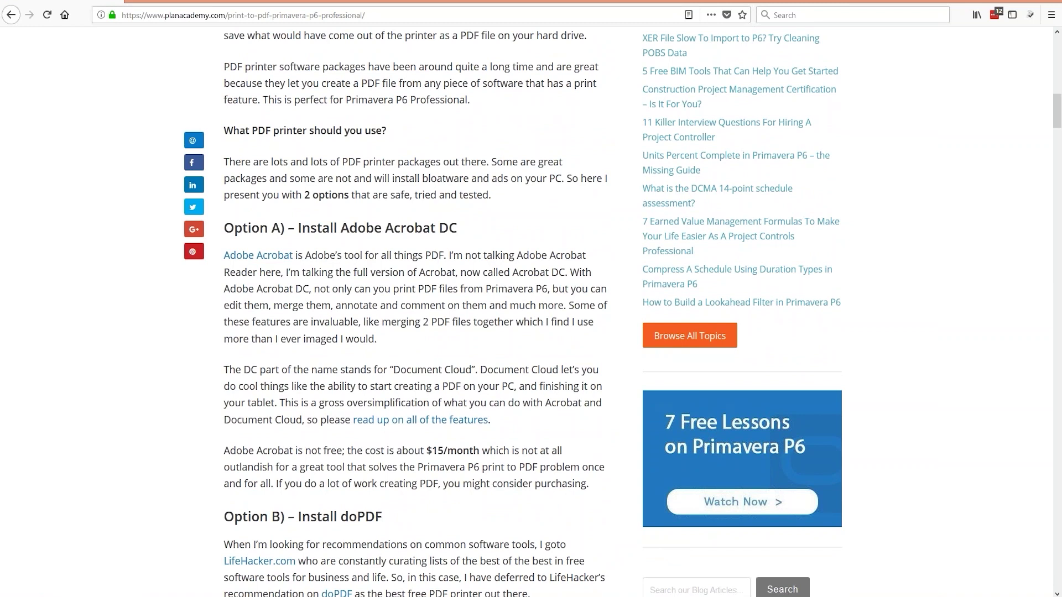
{"action": "left_click_drag", "start_coordinate": [341, 227], "coordinate": [446, 230]}
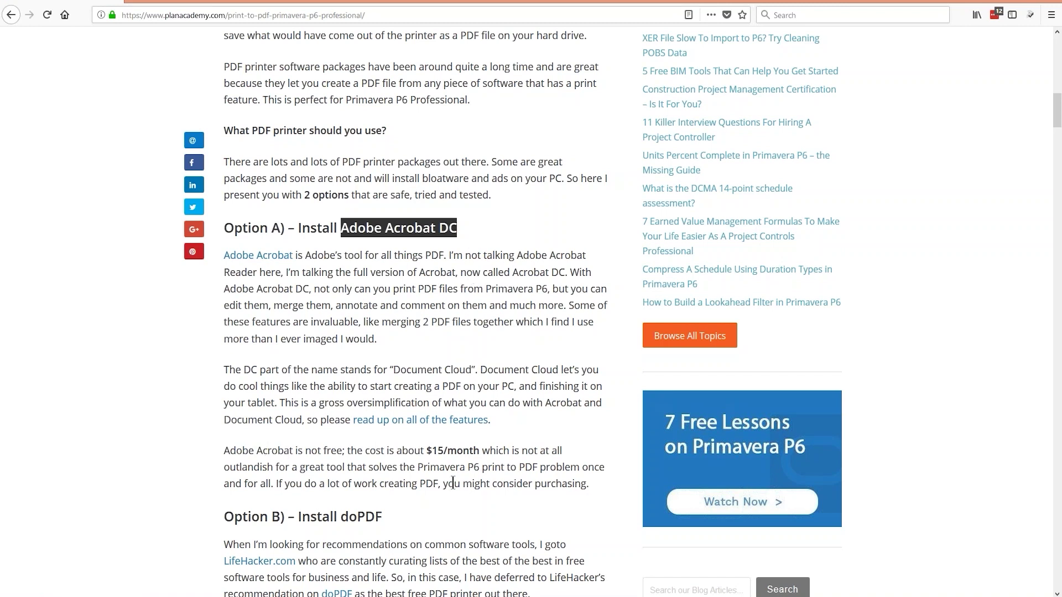
{"action": "left_click", "coordinate": [454, 503]}
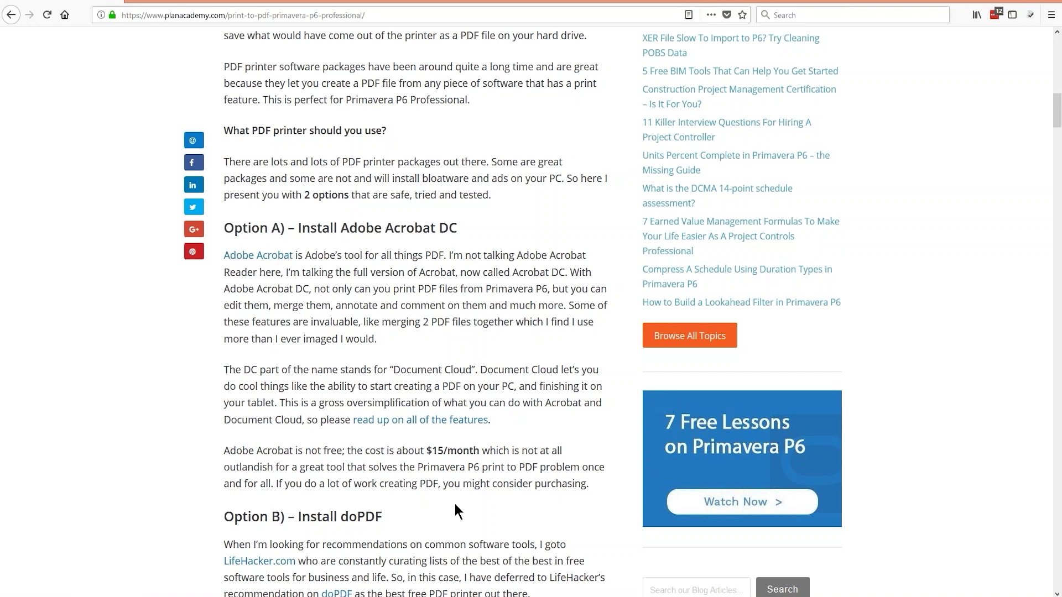
{"action": "scroll", "coordinate": [454, 503], "scroll_direction": "down", "scroll_amount": 5}
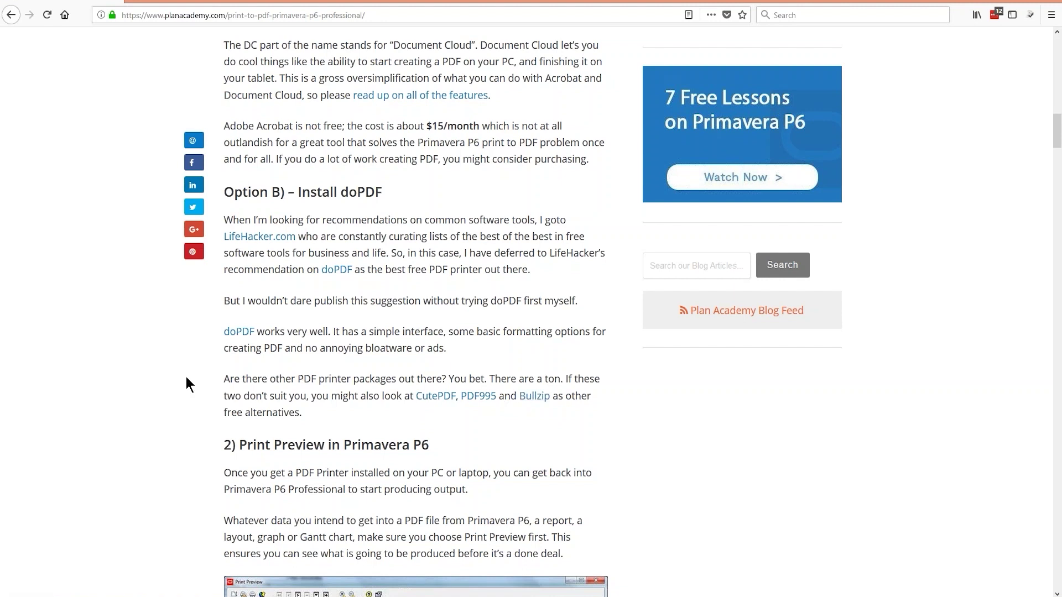
{"action": "scroll", "coordinate": [186, 378], "scroll_direction": "up", "scroll_amount": 2}
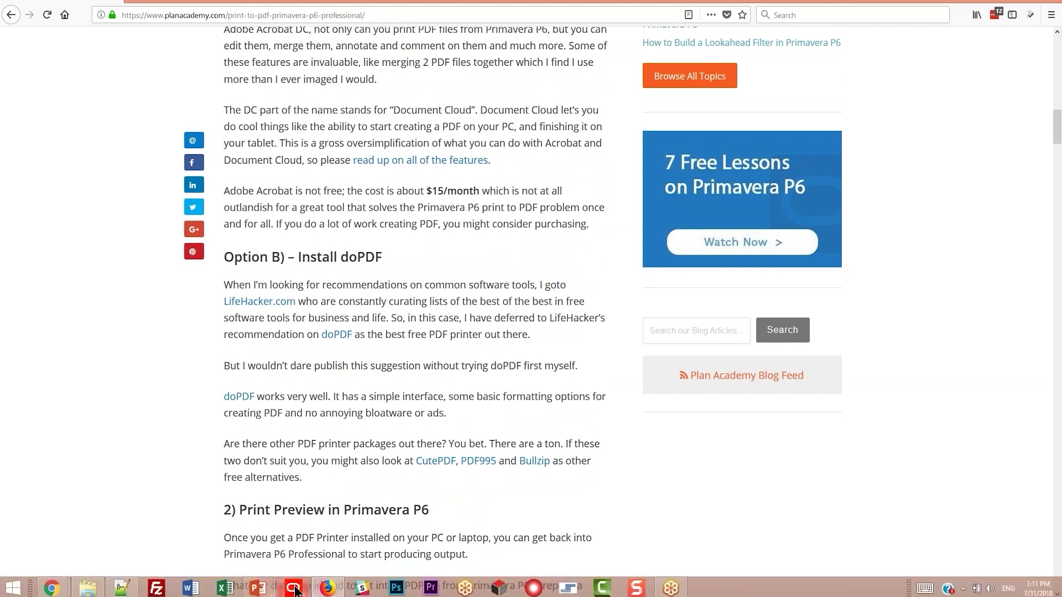
{"action": "left_click", "coordinate": [294, 588]}
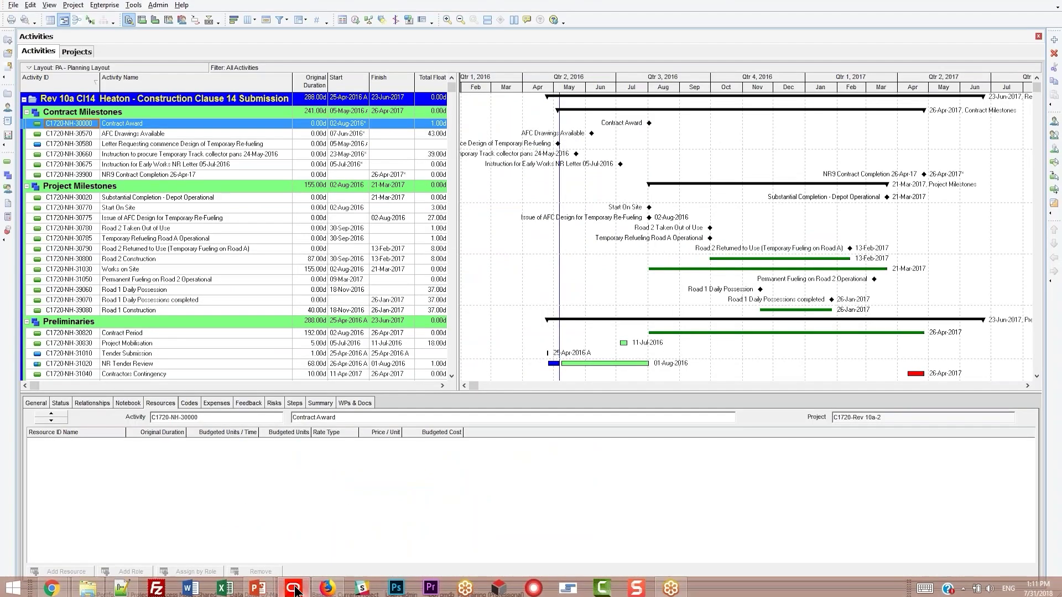
- Review the 22-page print preview of the schedule, then close it
{"action": "left_click", "coordinate": [12, 5]}
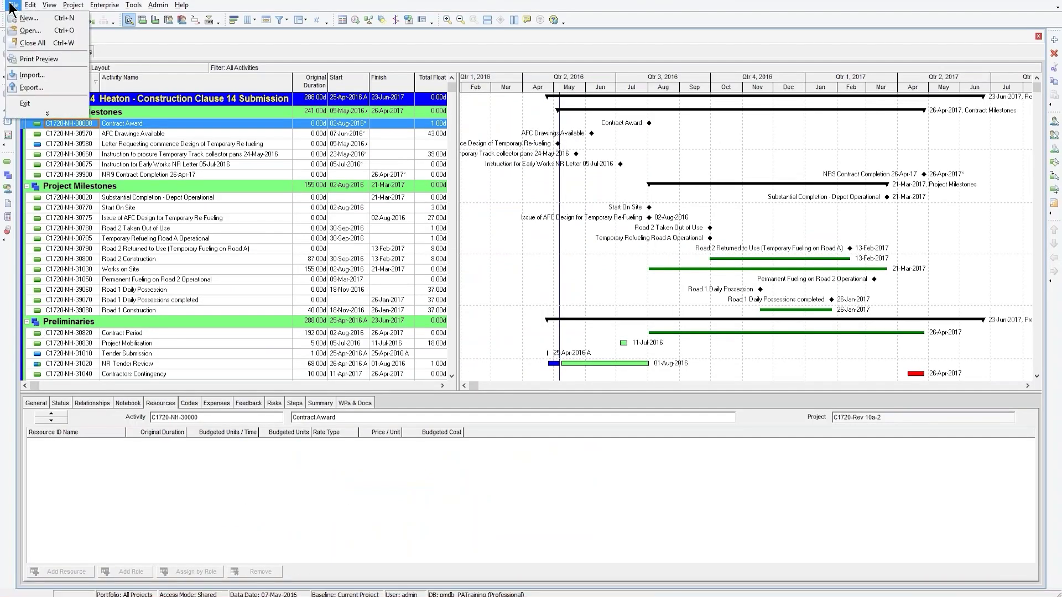
{"action": "left_click", "coordinate": [40, 59]}
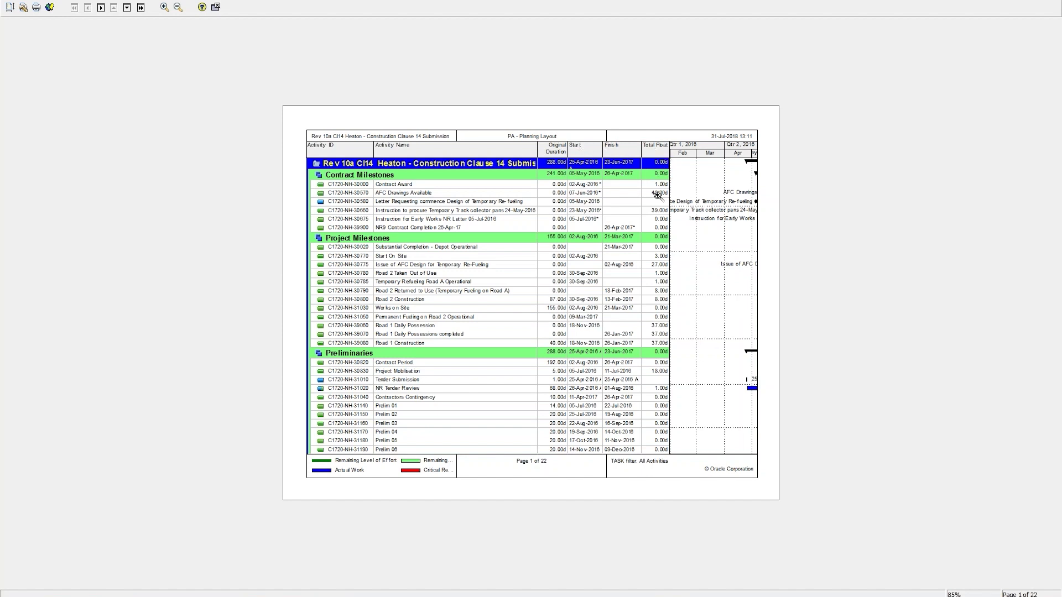
{"action": "left_click", "coordinate": [215, 8]}
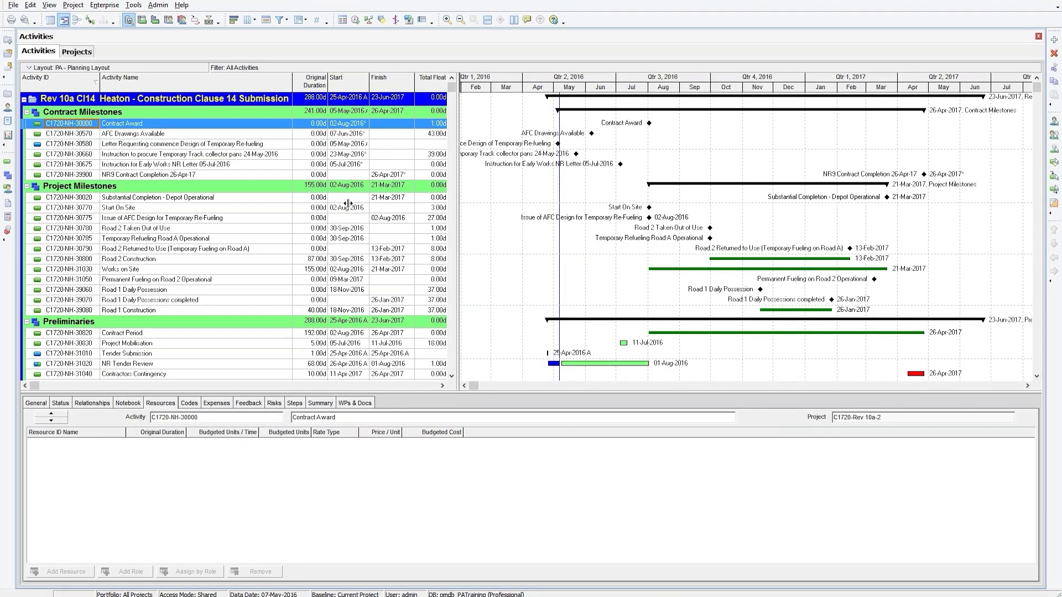
- Narrow the activity table to widen the Gantt chart, then open Page Setup's Options from Print Preview
{"action": "left_click_drag", "start_coordinate": [334, 207], "coordinate": [334, 207]}
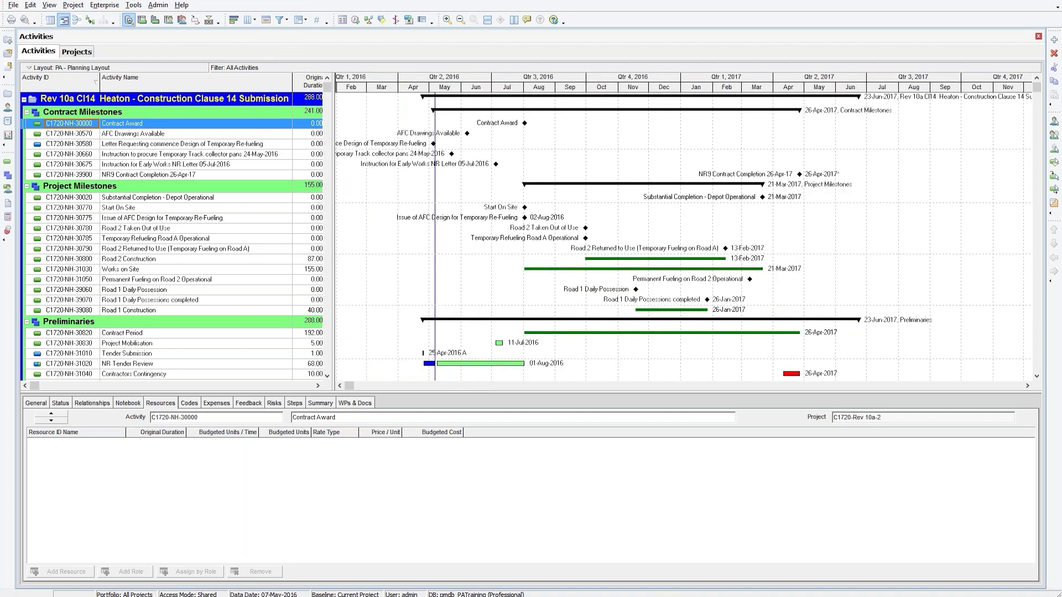
{"action": "left_click", "coordinate": [12, 6]}
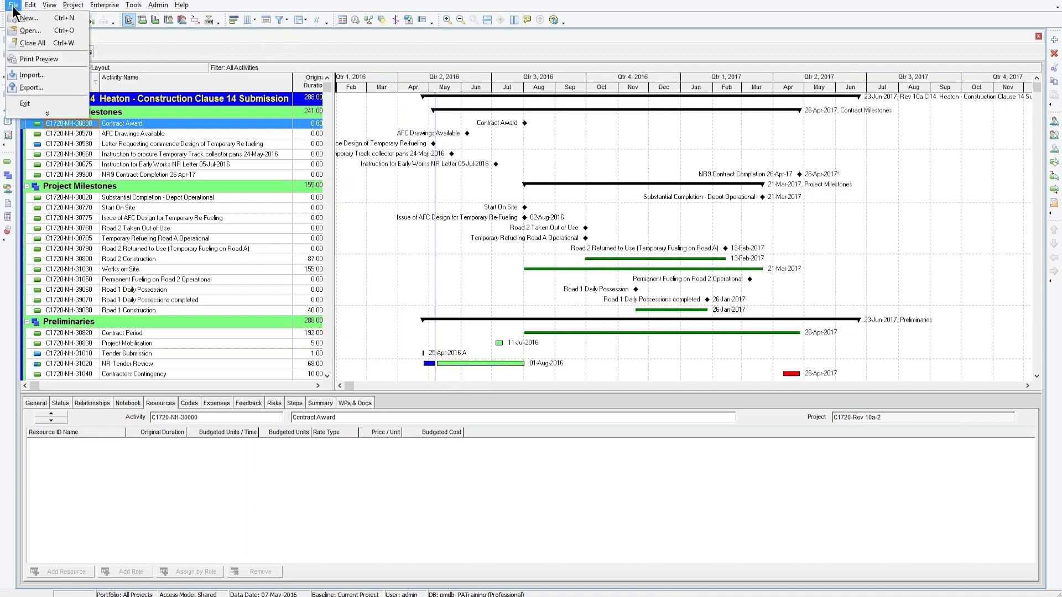
{"action": "left_click", "coordinate": [24, 59]}
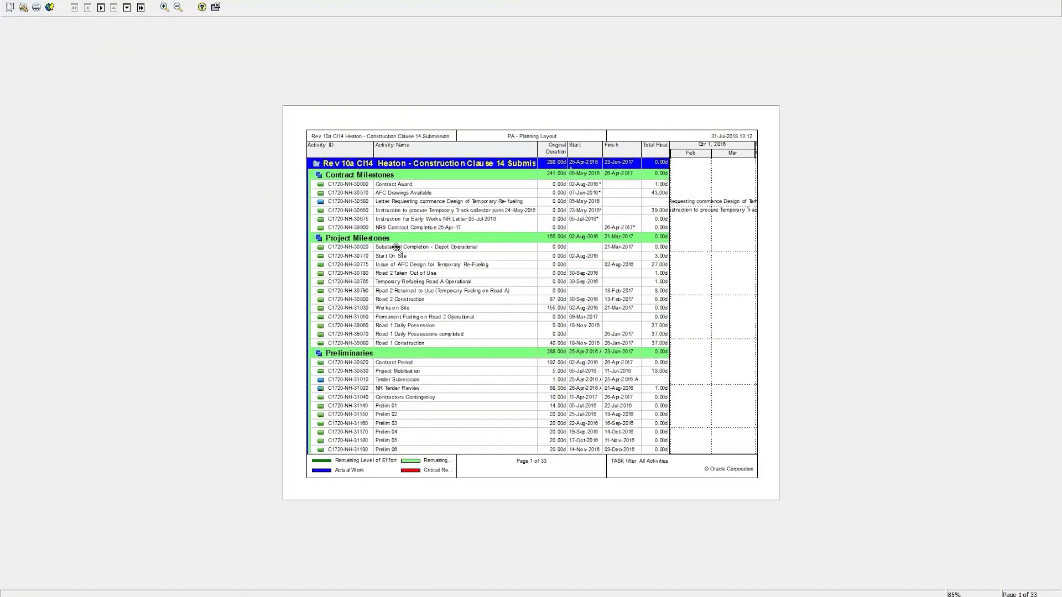
{"action": "left_click", "coordinate": [10, 8]}
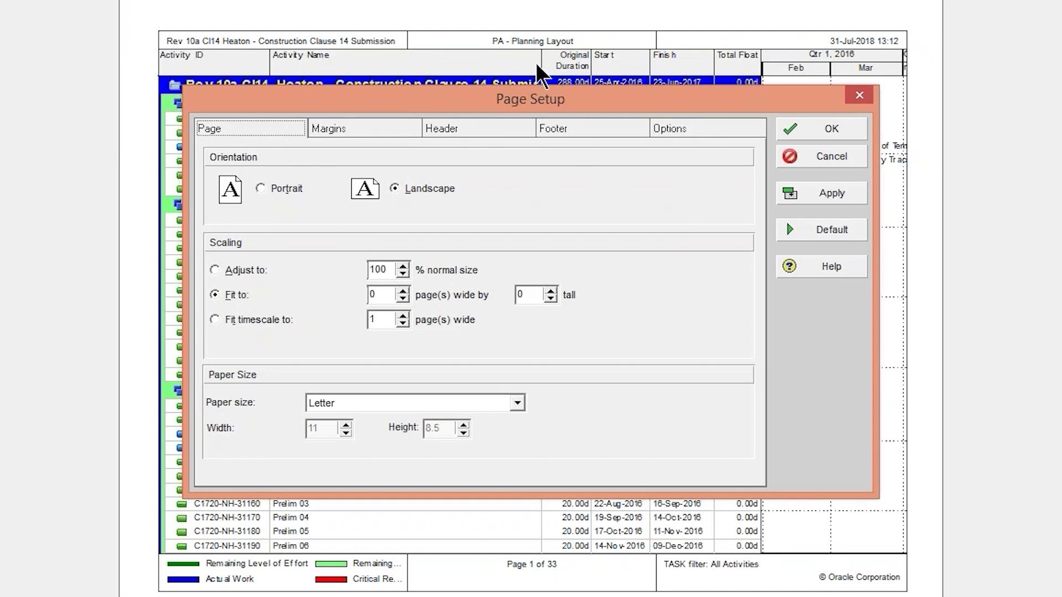
{"action": "left_click", "coordinate": [692, 128]}
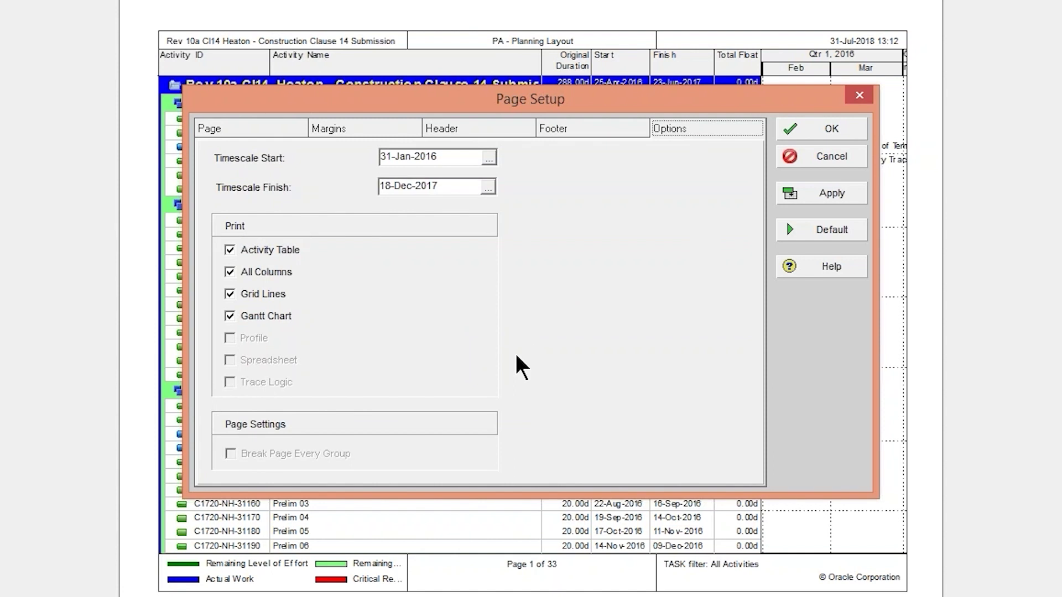
- Set the print timescale from PS-1M to PF+1M and uncheck All Columns
{"action": "left_click_drag", "start_coordinate": [474, 157], "coordinate": [355, 155]}
{"action": "left_click_drag", "start_coordinate": [438, 188], "coordinate": [380, 186]}
{"action": "left_click", "coordinate": [486, 160]}
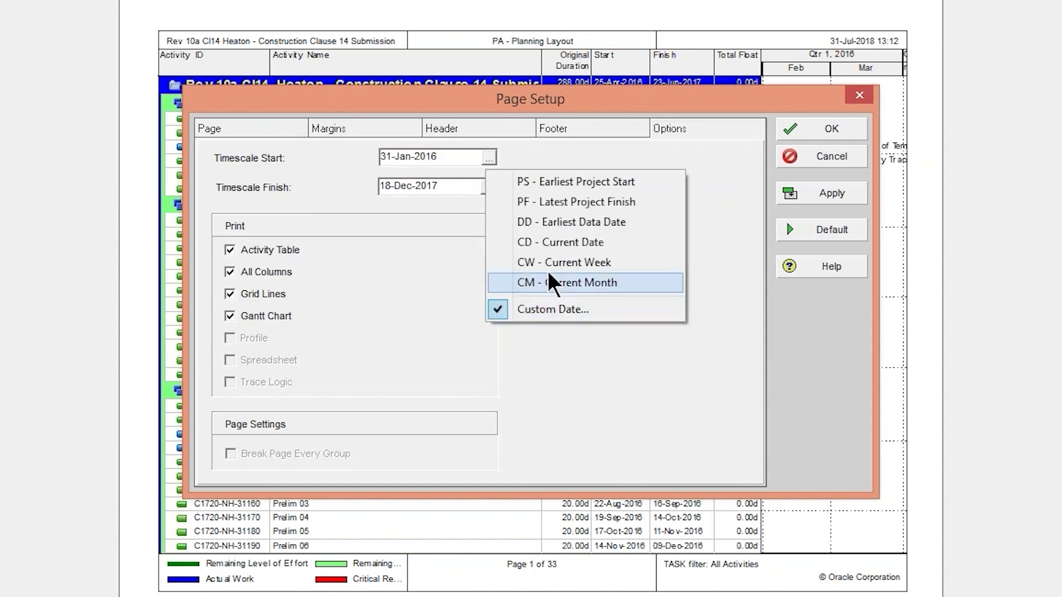
{"action": "left_click", "coordinate": [550, 182]}
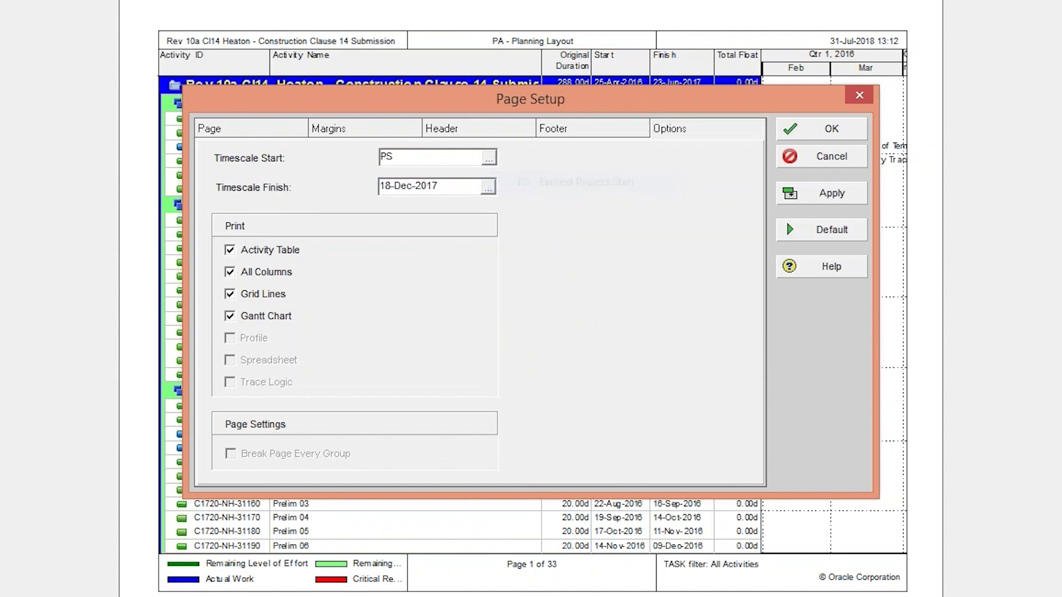
{"action": "left_click", "coordinate": [489, 189]}
{"action": "left_click", "coordinate": [567, 232]}
{"action": "type", "text": "-1m"}
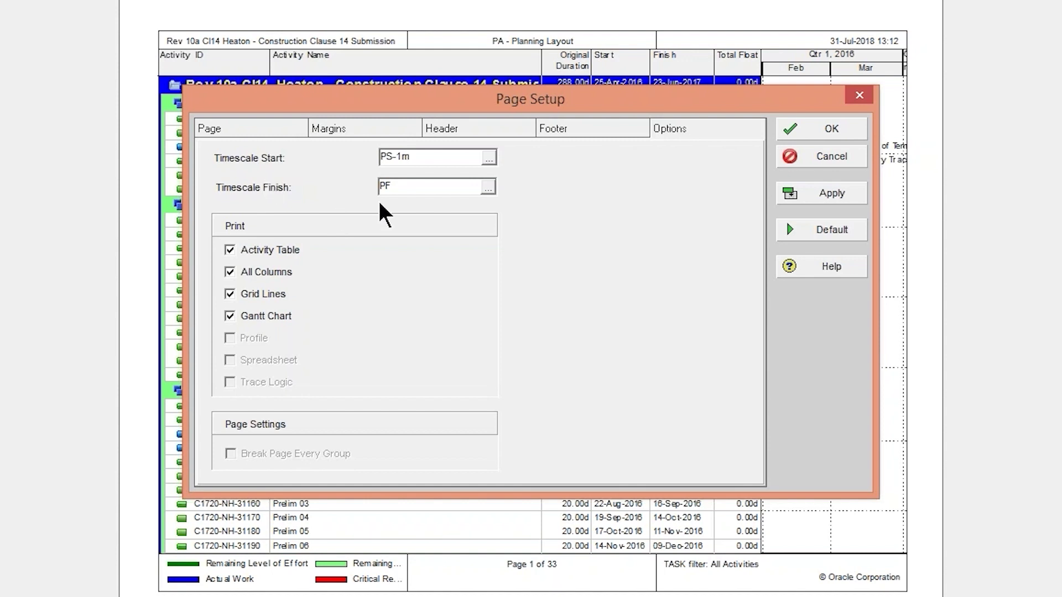
{"action": "left_click", "coordinate": [416, 186]}
{"action": "type", "text": "+1m"}
{"action": "left_click", "coordinate": [275, 274]}
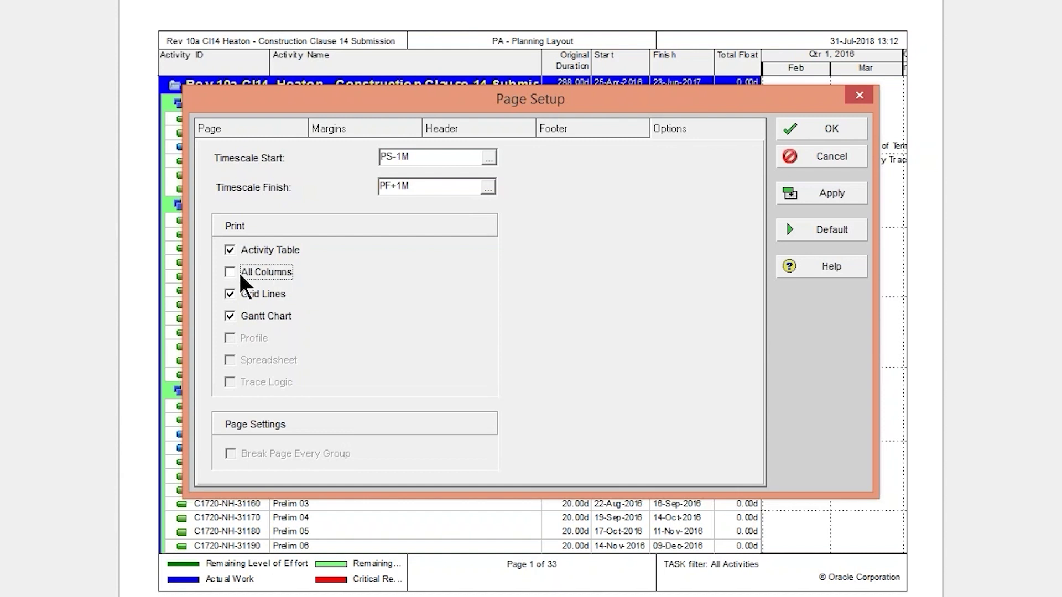
- Apply the new timescale, test turning off Grid Lines and All Columns, then restore All Columns
{"action": "left_click", "coordinate": [824, 193]}
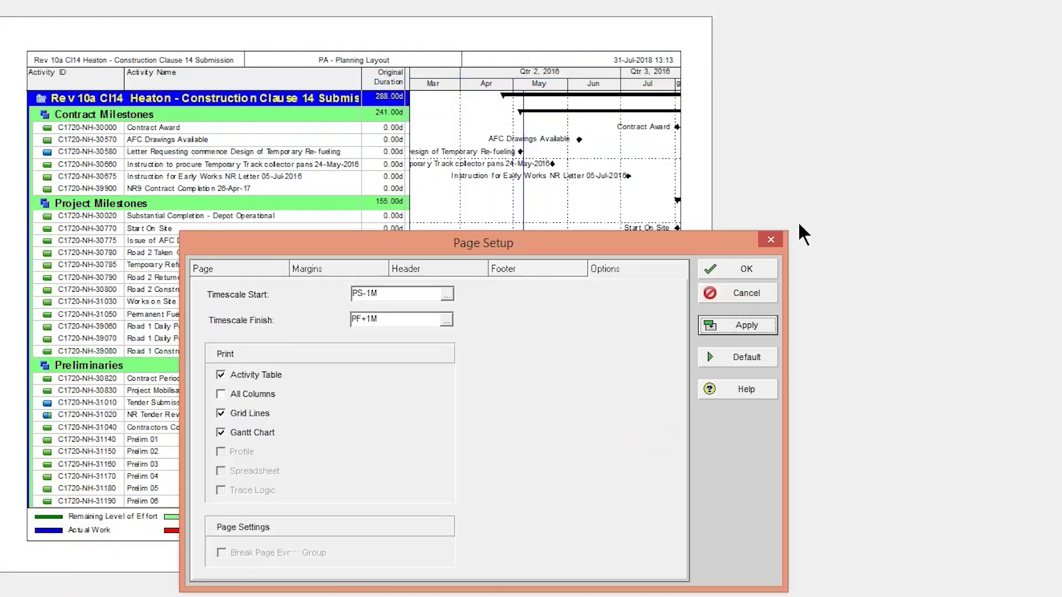
{"action": "left_click_drag", "start_coordinate": [625, 235], "coordinate": [915, 190]}
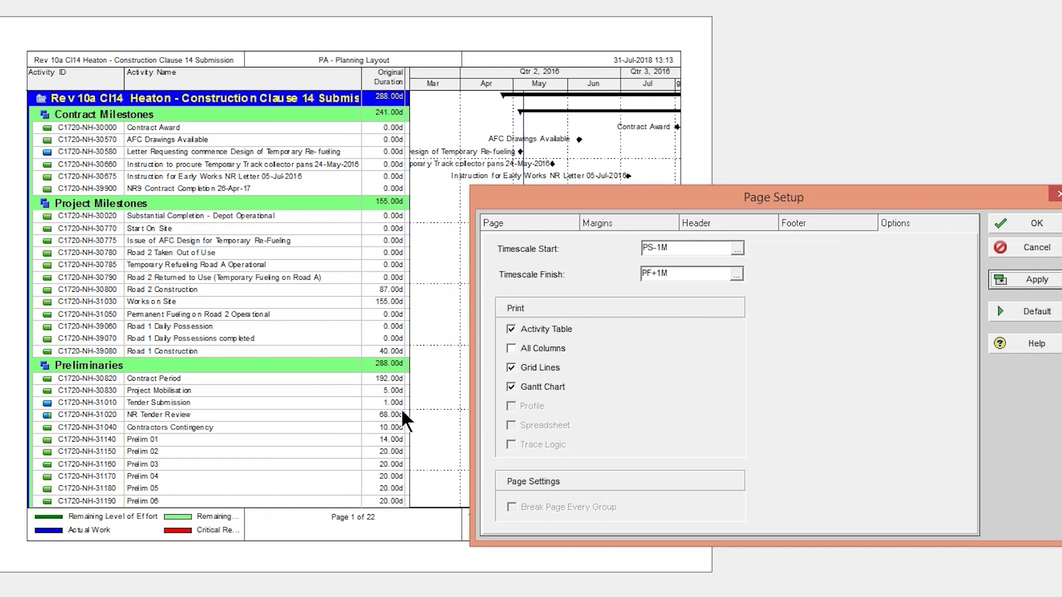
{"action": "left_click", "coordinate": [537, 368]}
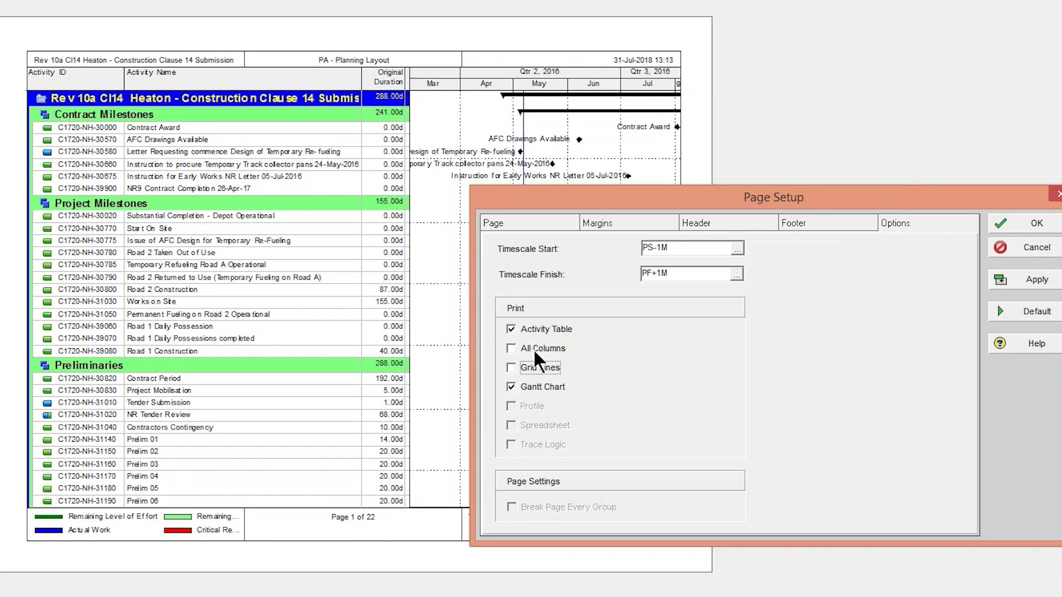
{"action": "left_click", "coordinate": [1012, 280]}
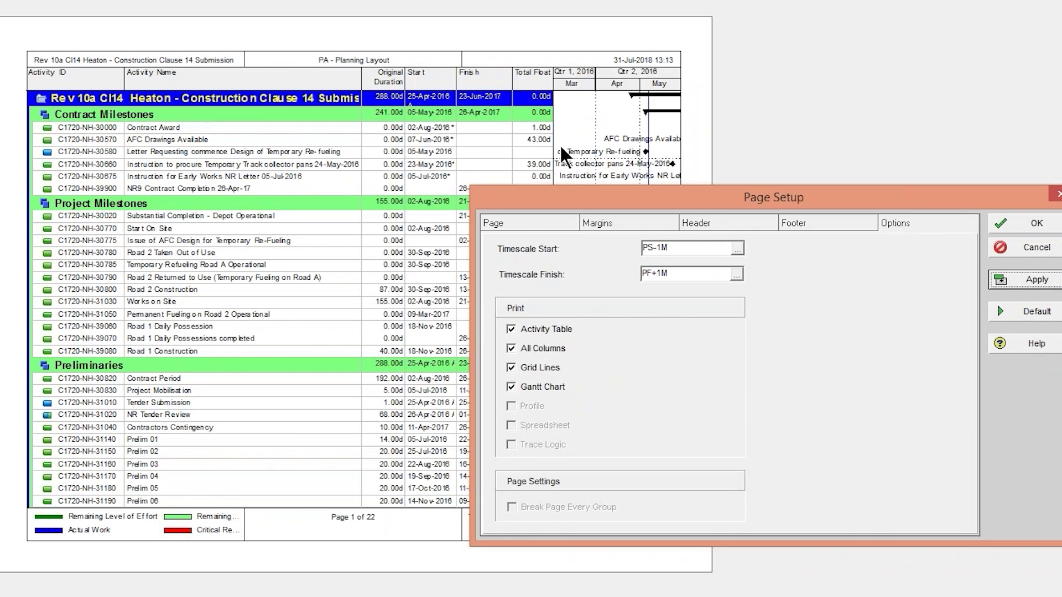
{"action": "left_click", "coordinate": [529, 350]}
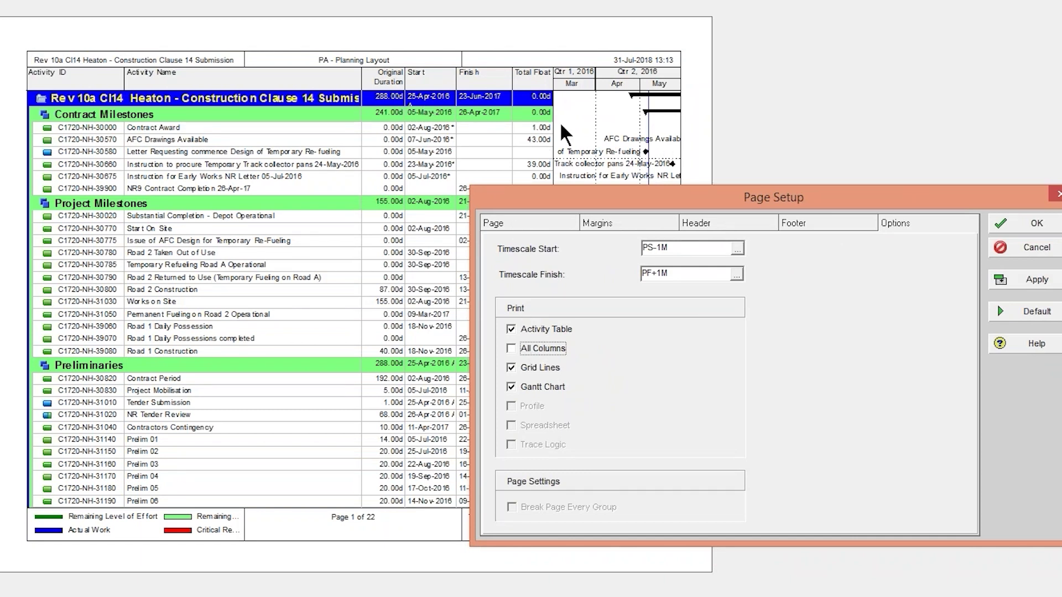
{"action": "left_click", "coordinate": [526, 347]}
{"action": "left_click", "coordinate": [1026, 280]}
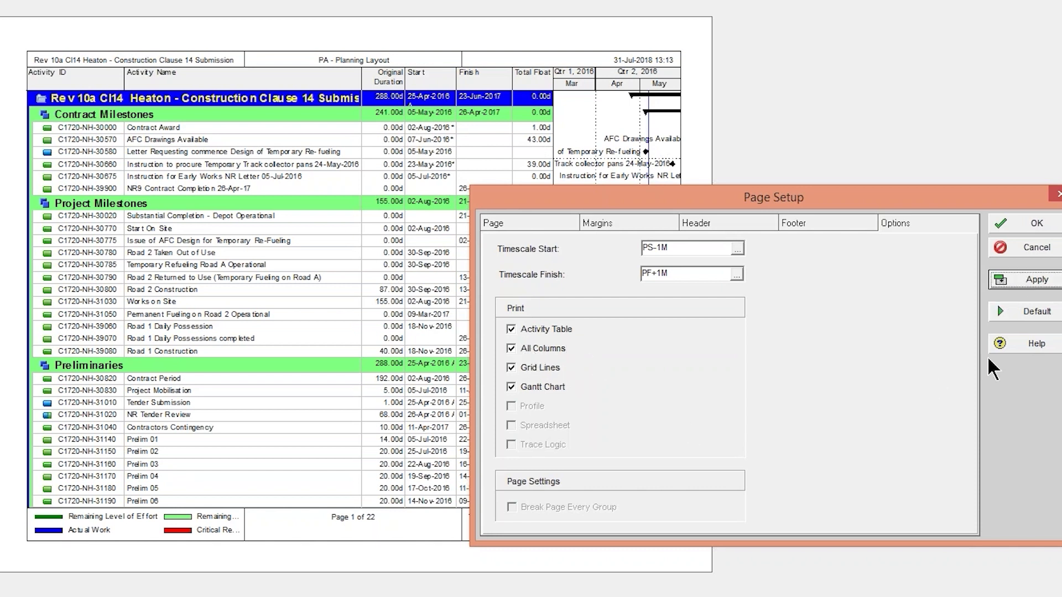
- Preview the printout without the Gantt chart, then without the activity table, restoring both
{"action": "left_click", "coordinate": [515, 385]}
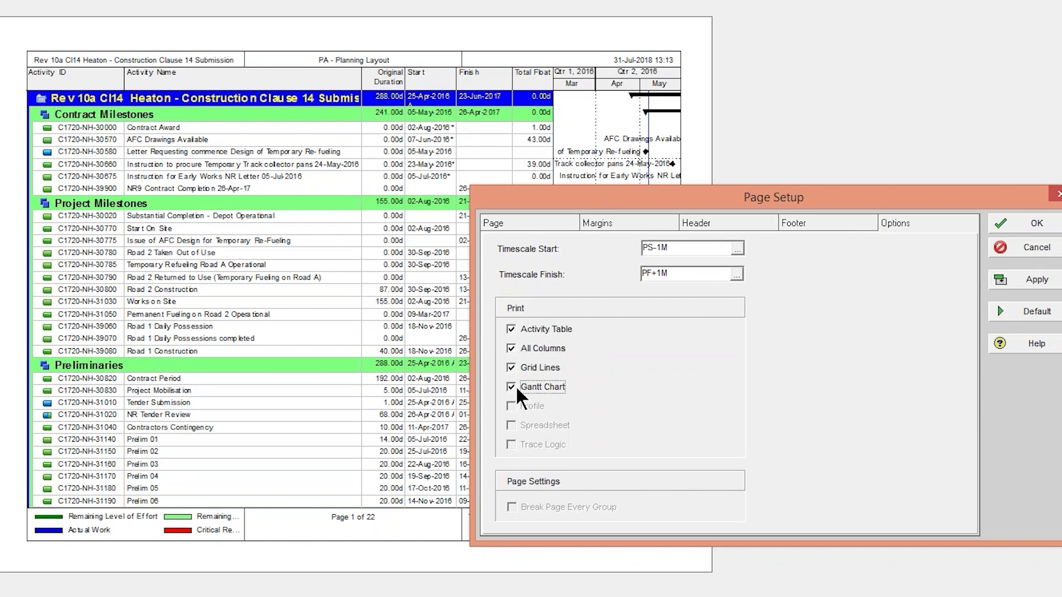
{"action": "left_click", "coordinate": [1009, 282]}
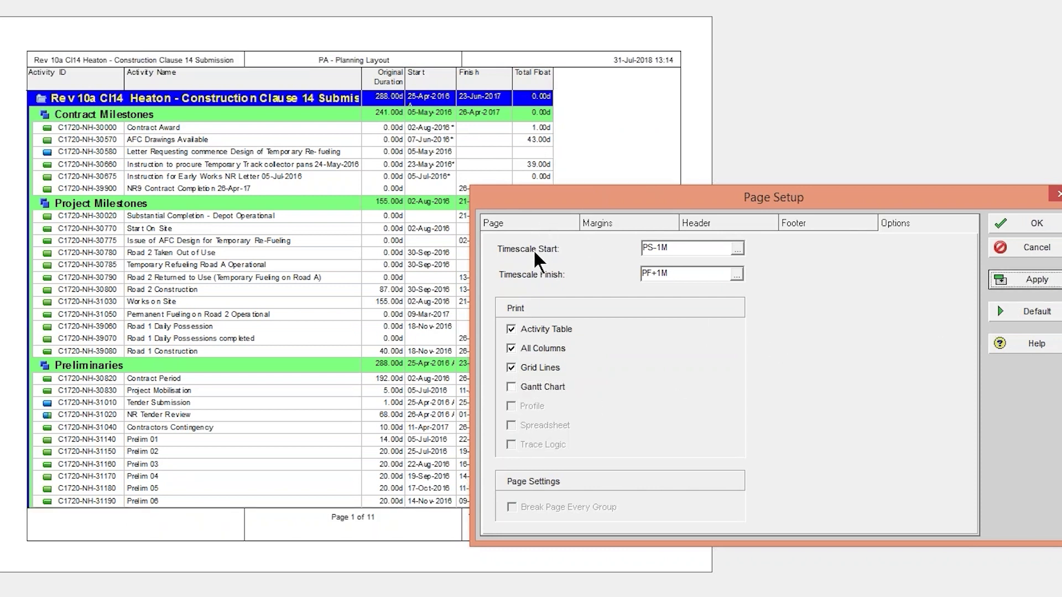
{"action": "left_click", "coordinate": [537, 388]}
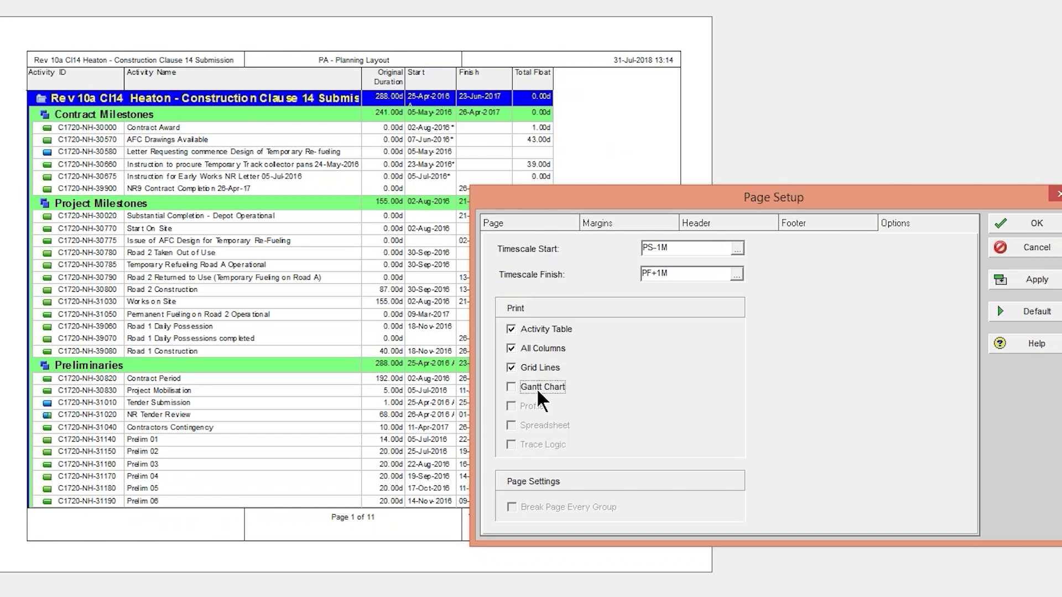
{"action": "left_click", "coordinate": [510, 328]}
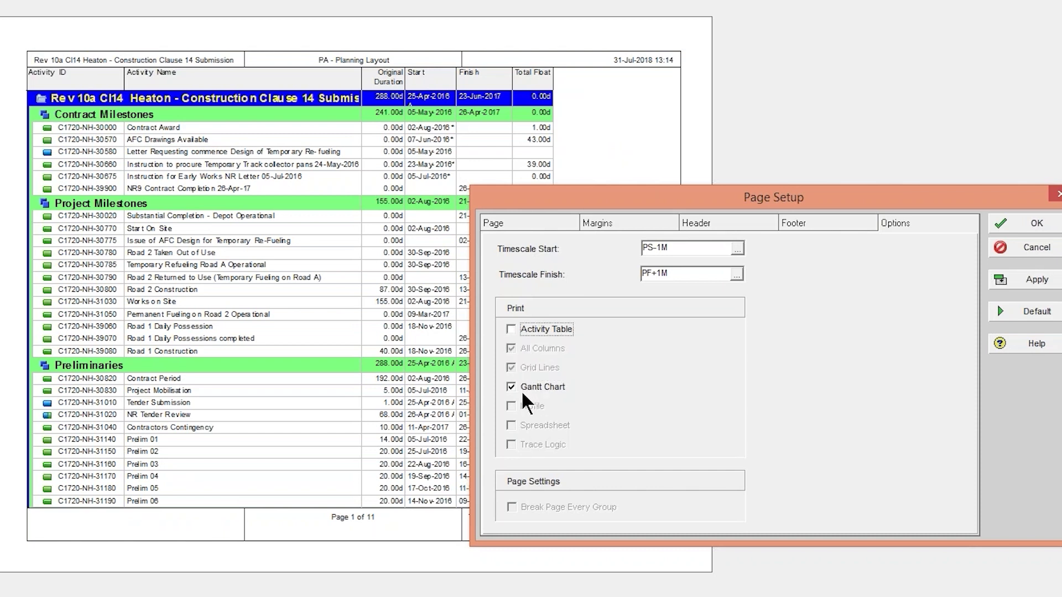
{"action": "left_click", "coordinate": [1027, 285]}
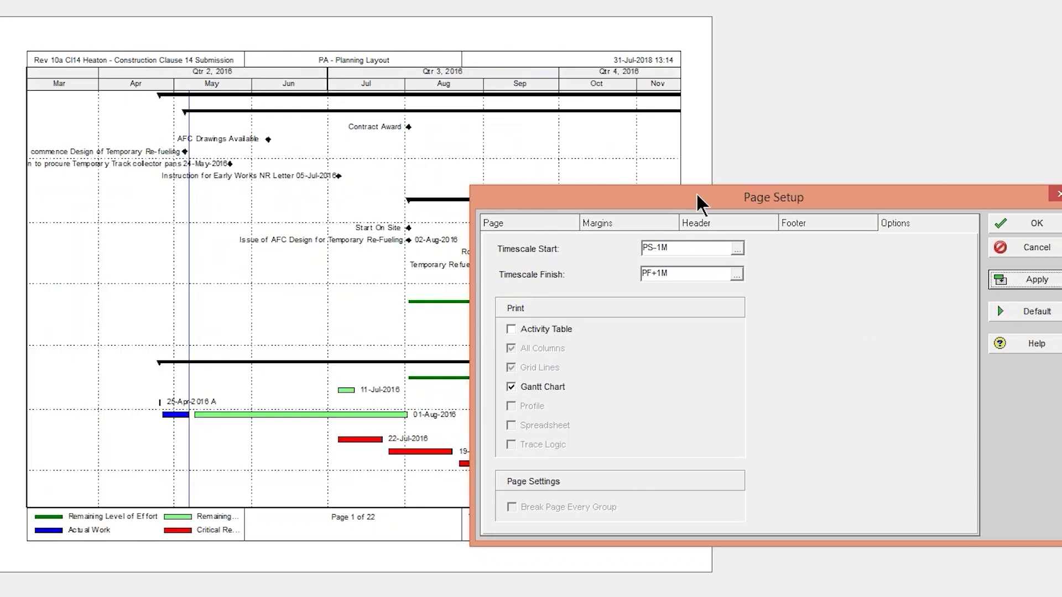
{"action": "left_click_drag", "start_coordinate": [701, 204], "coordinate": [500, 228]}
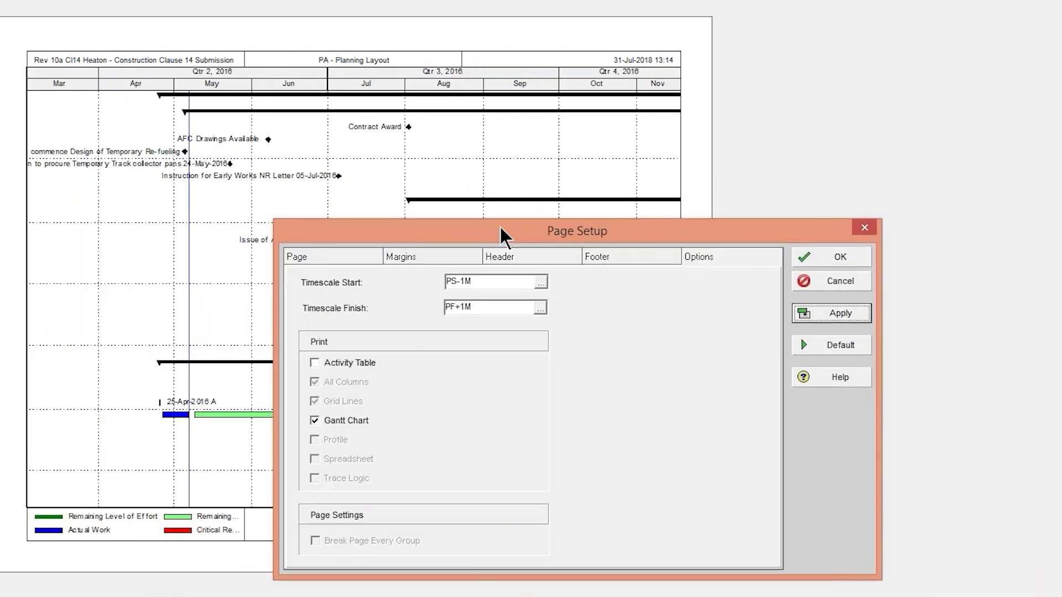
{"action": "left_click", "coordinate": [326, 360]}
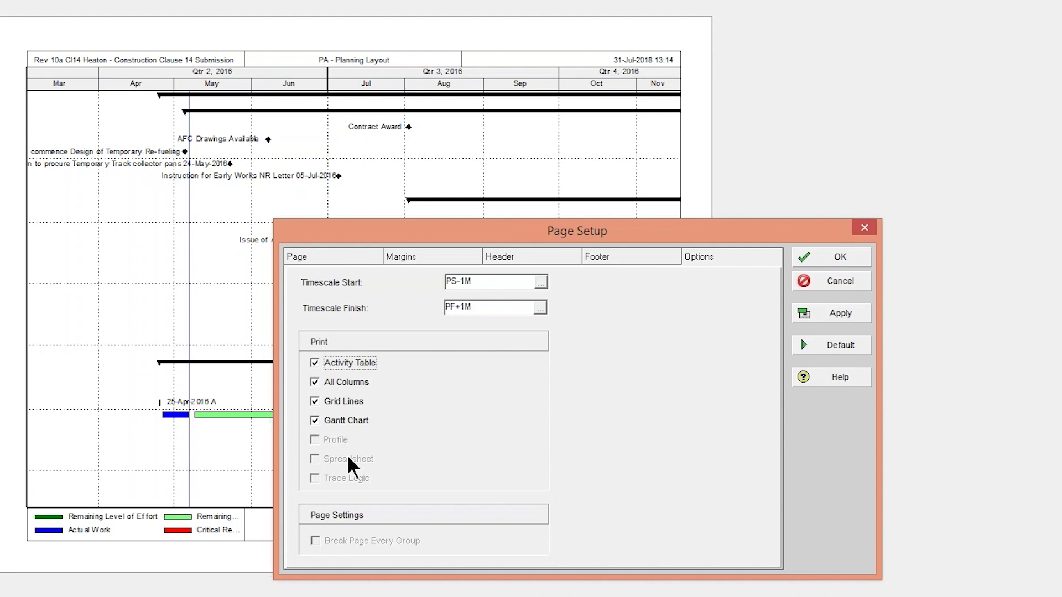
- Reset Page Setup to defaults with a PS to PF timescale, apply and close it
{"action": "left_click", "coordinate": [822, 349]}
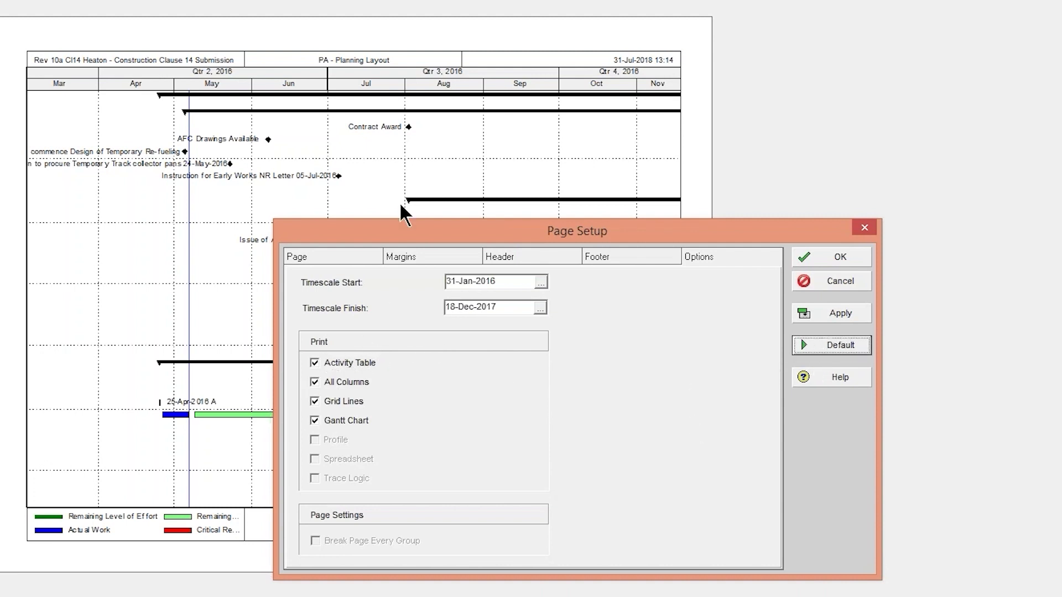
{"action": "left_click", "coordinate": [824, 313]}
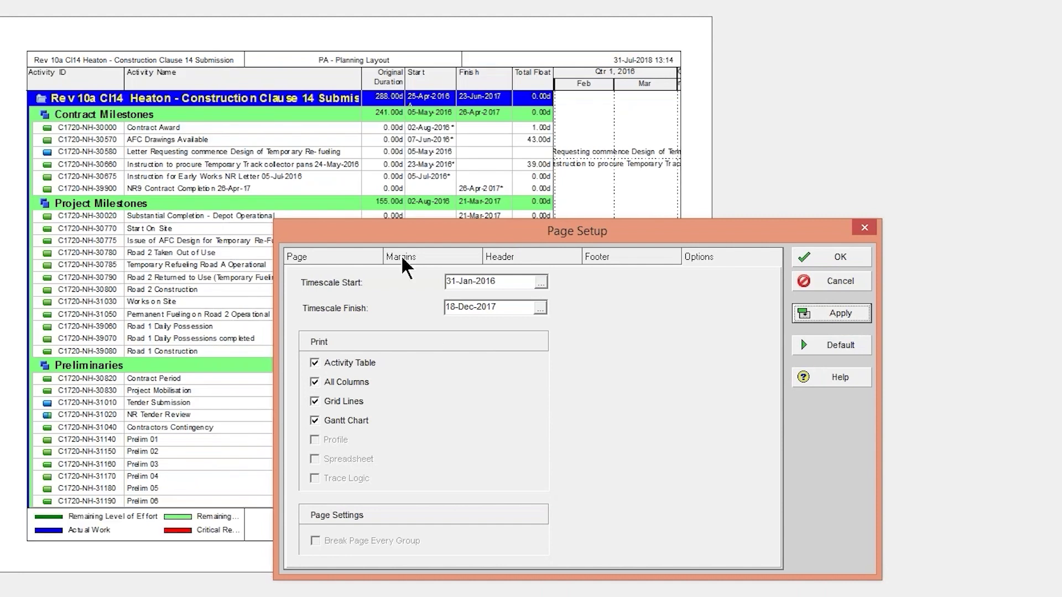
{"action": "left_click", "coordinate": [541, 282]}
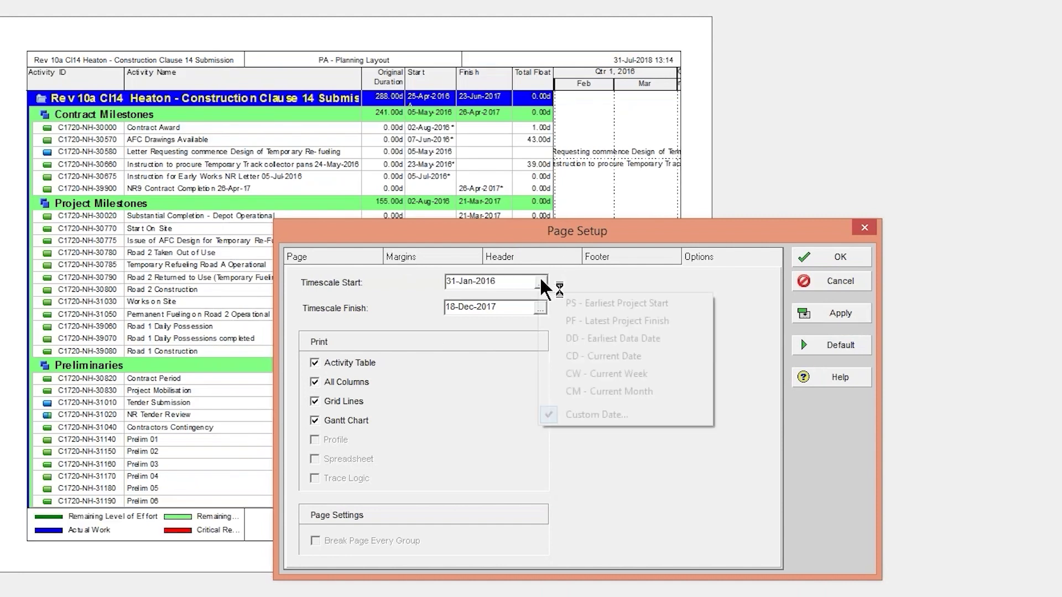
{"action": "left_click", "coordinate": [572, 302]}
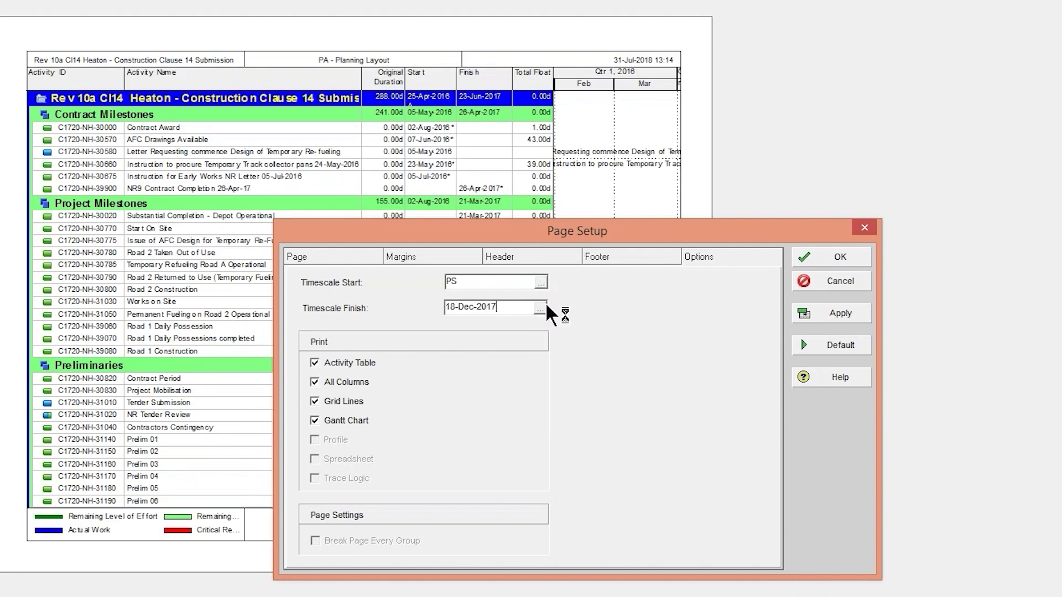
{"action": "left_click", "coordinate": [540, 308]}
{"action": "left_click", "coordinate": [565, 278]}
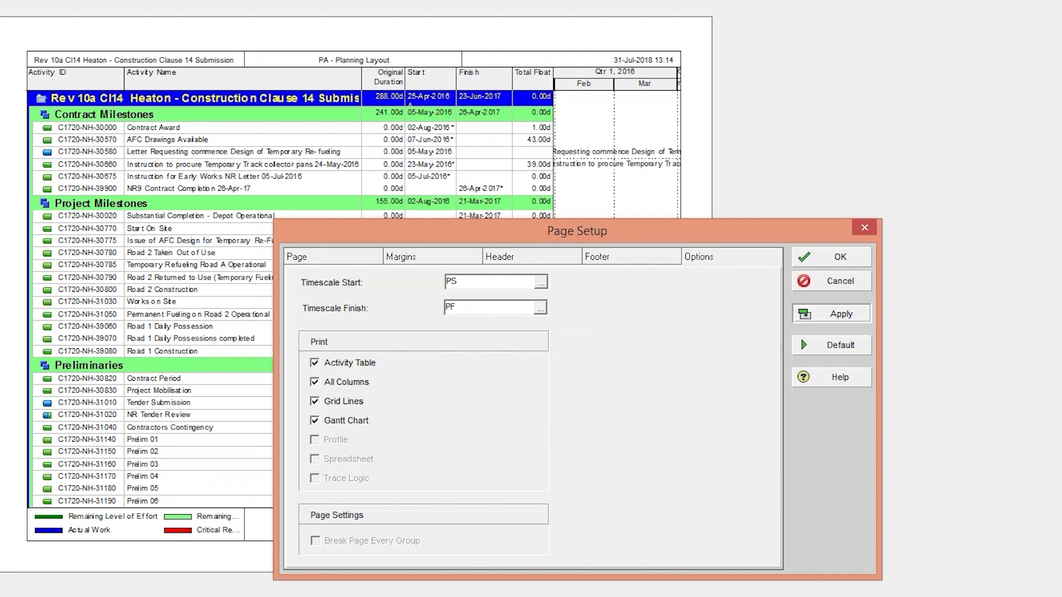
{"action": "left_click", "coordinate": [841, 313]}
{"action": "left_click", "coordinate": [818, 258]}
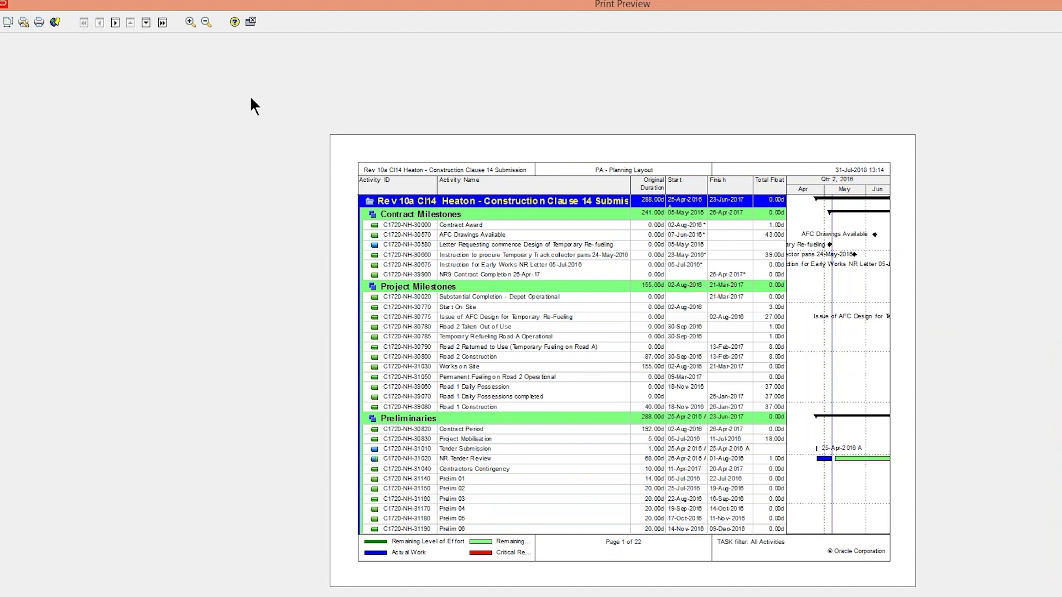
- Step through the preview with Next, Previous and Page Down, landing on page 20 of 22
{"action": "left_click", "coordinate": [114, 23]}
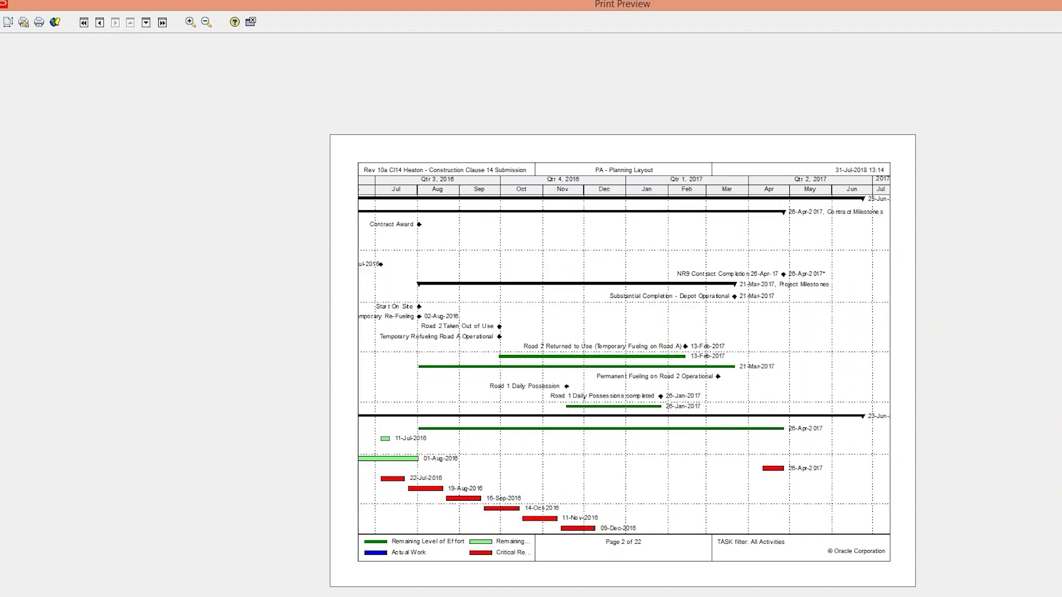
{"action": "left_click", "coordinate": [100, 24]}
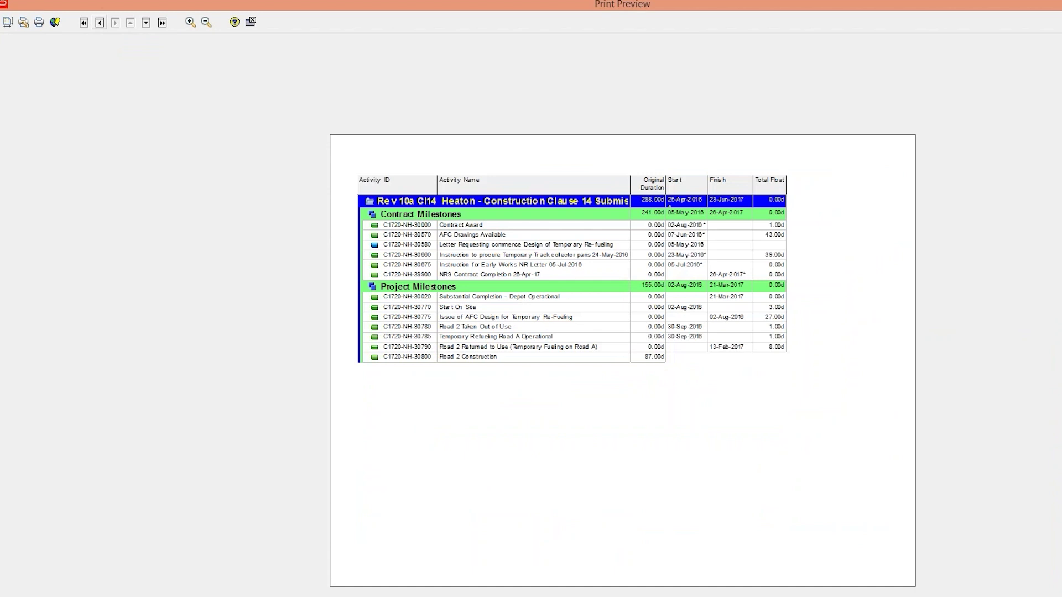
{"action": "left_click", "coordinate": [146, 23]}
{"action": "left_click", "coordinate": [145, 23]}
{"action": "left_click", "coordinate": [145, 23]}
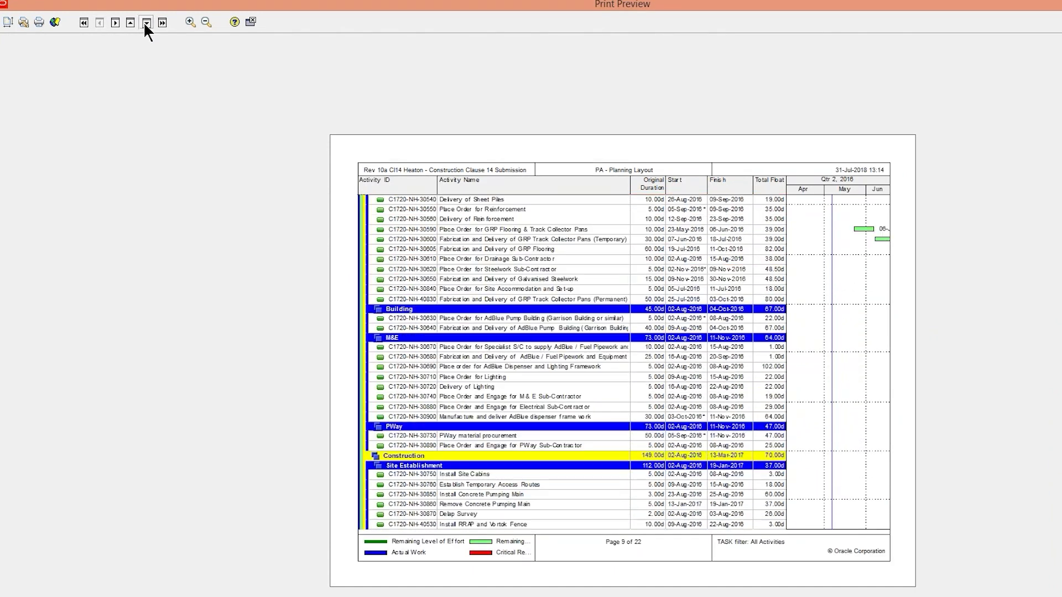
{"action": "left_click", "coordinate": [146, 23]}
{"action": "left_click", "coordinate": [146, 23]}
{"action": "left_click", "coordinate": [144, 22]}
{"action": "left_click", "coordinate": [145, 22]}
{"action": "left_click", "coordinate": [145, 22]}
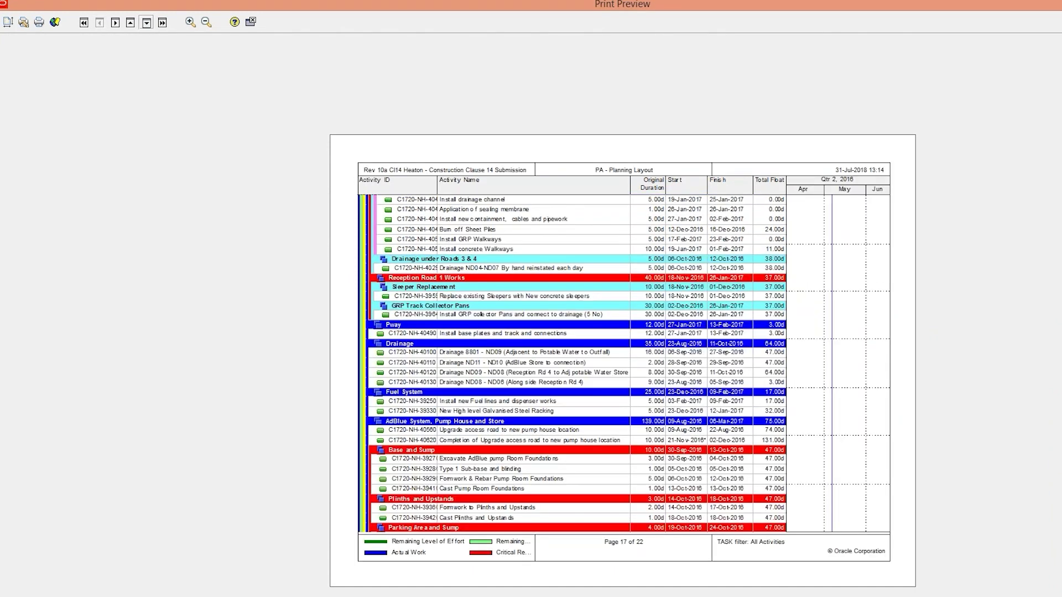
{"action": "left_click", "coordinate": [145, 22]}
{"action": "left_click", "coordinate": [114, 22]}
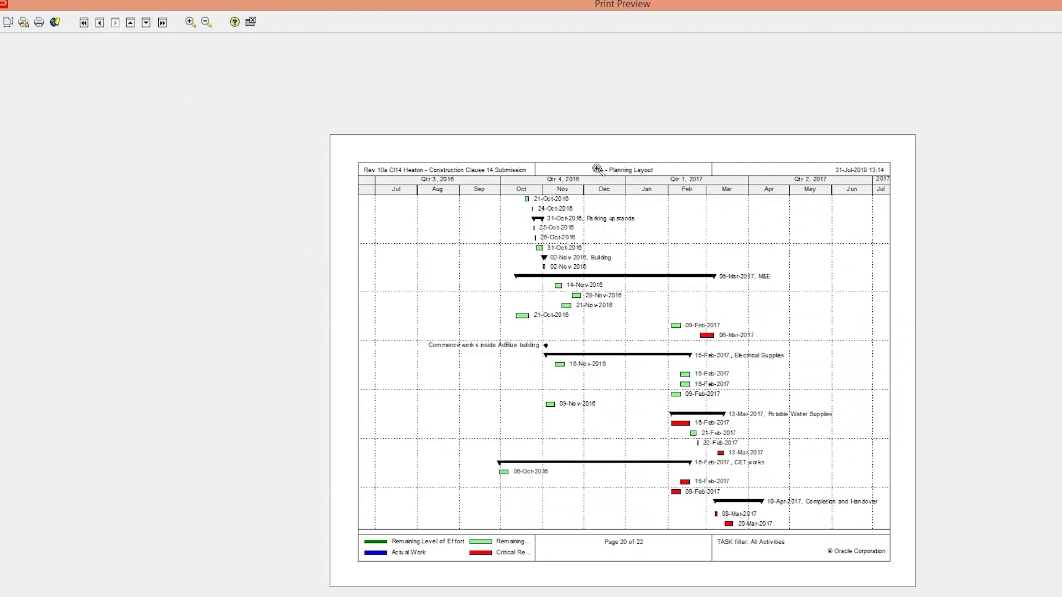
- In Page Setup, change the paper size from Letter to A4 (11.69 by 8.27)
{"action": "left_click", "coordinate": [8, 22]}
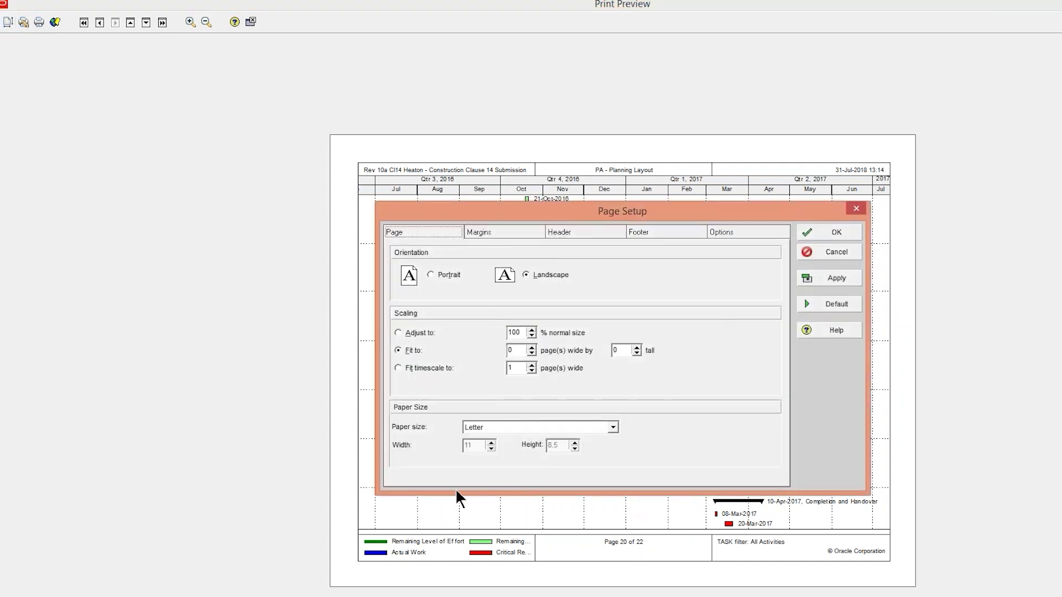
{"action": "left_click", "coordinate": [509, 429]}
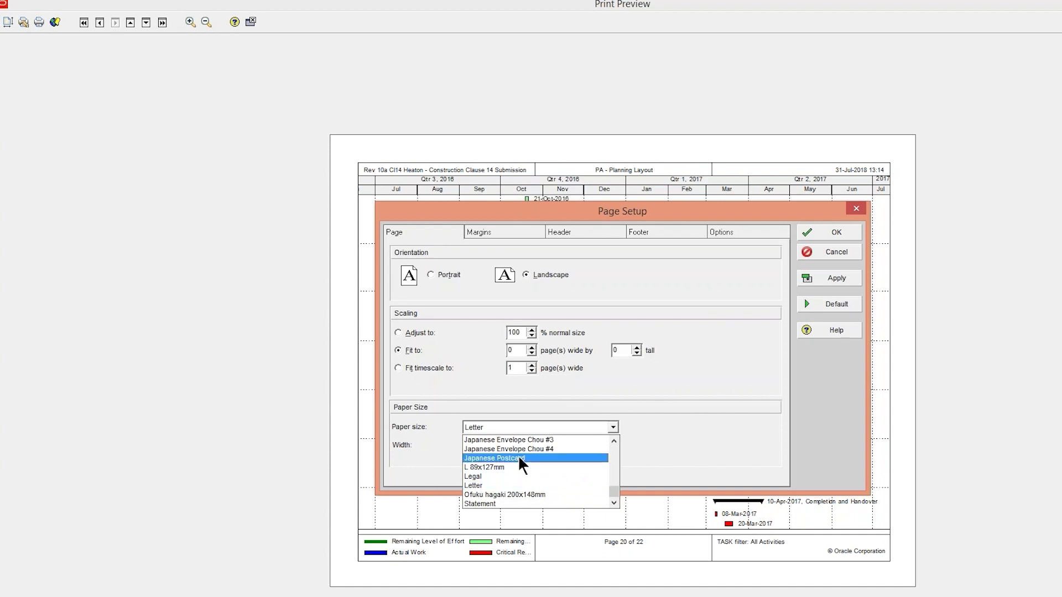
{"action": "scroll", "coordinate": [529, 470], "scroll_direction": "up", "scroll_amount": 9}
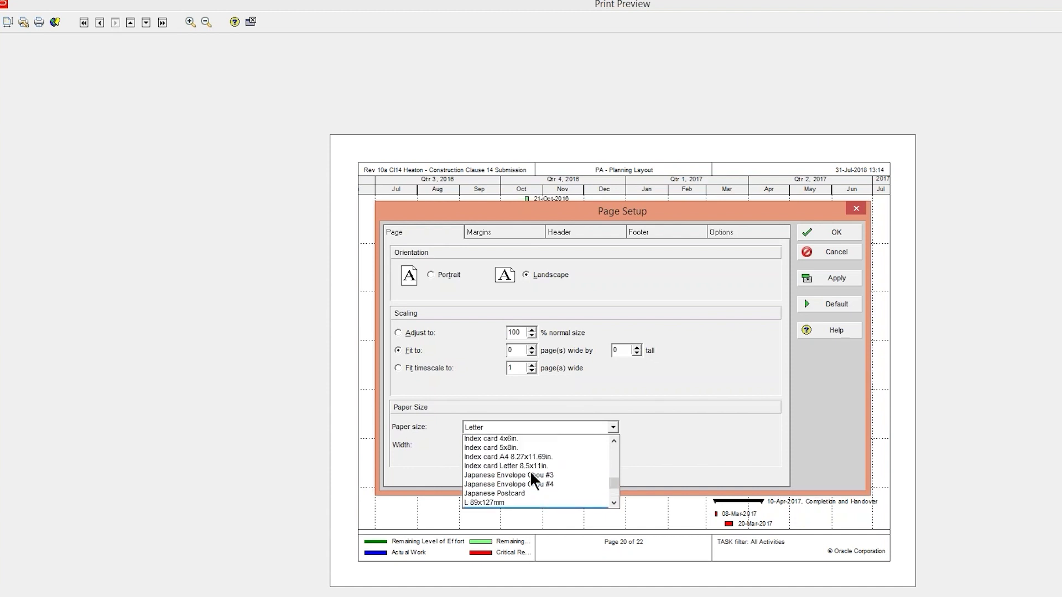
{"action": "scroll", "coordinate": [530, 471], "scroll_direction": "up", "scroll_amount": 3}
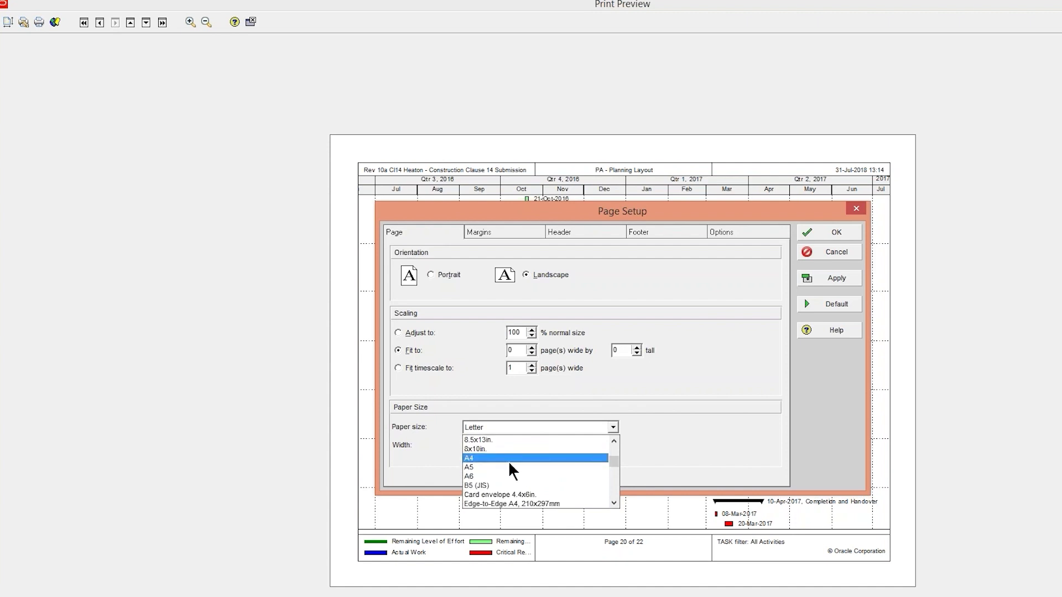
{"action": "scroll", "coordinate": [509, 460], "scroll_direction": "up", "scroll_amount": 3}
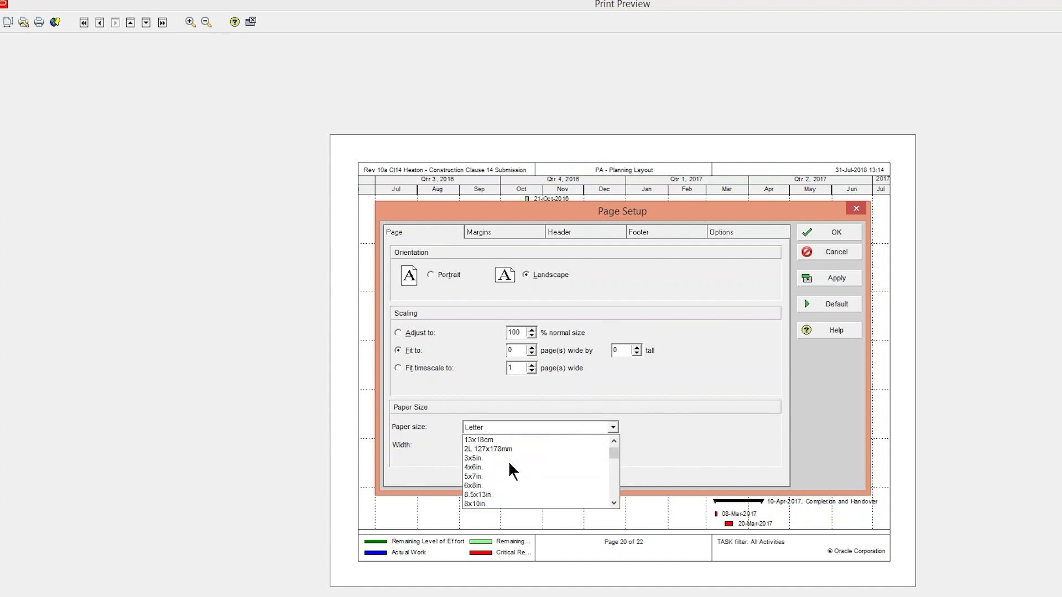
{"action": "scroll", "coordinate": [508, 460], "scroll_direction": "down", "scroll_amount": 2}
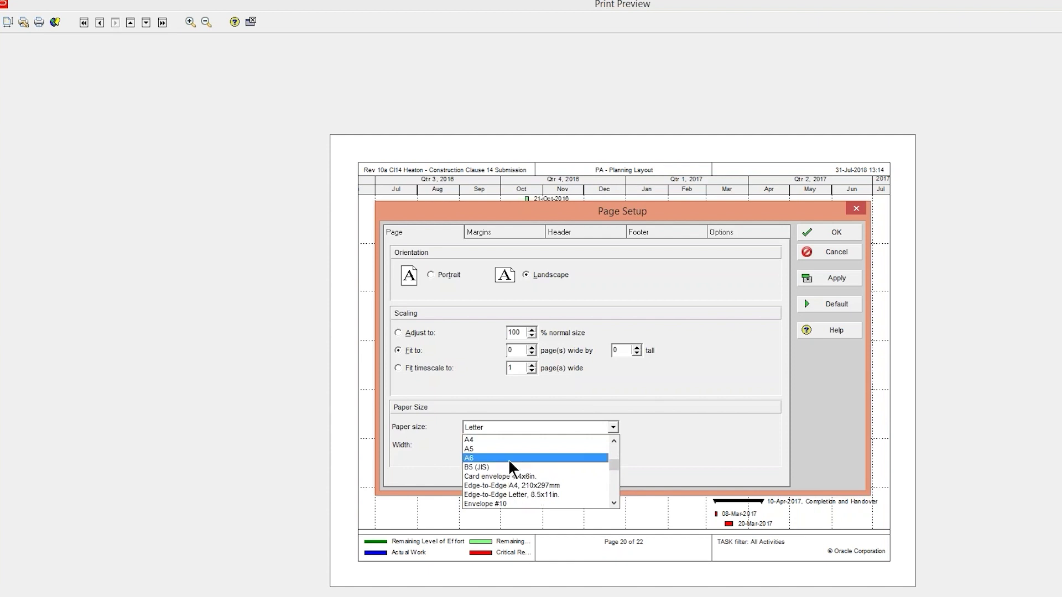
{"action": "left_click", "coordinate": [508, 467]}
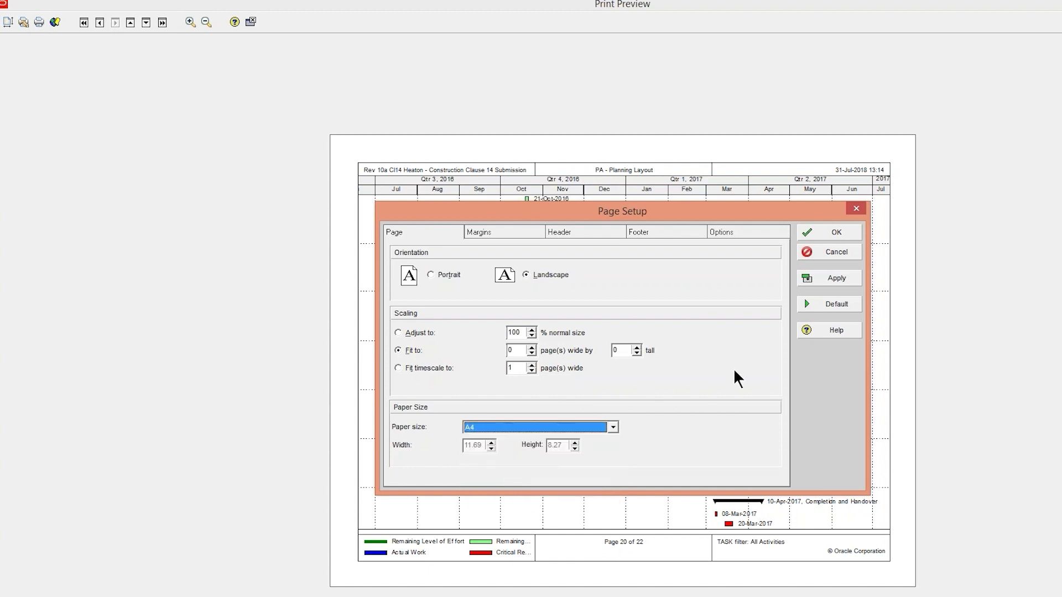
- Apply A4 to the preview, try A6 paper, then switch back to A4 and apply it
{"action": "left_click", "coordinate": [826, 277]}
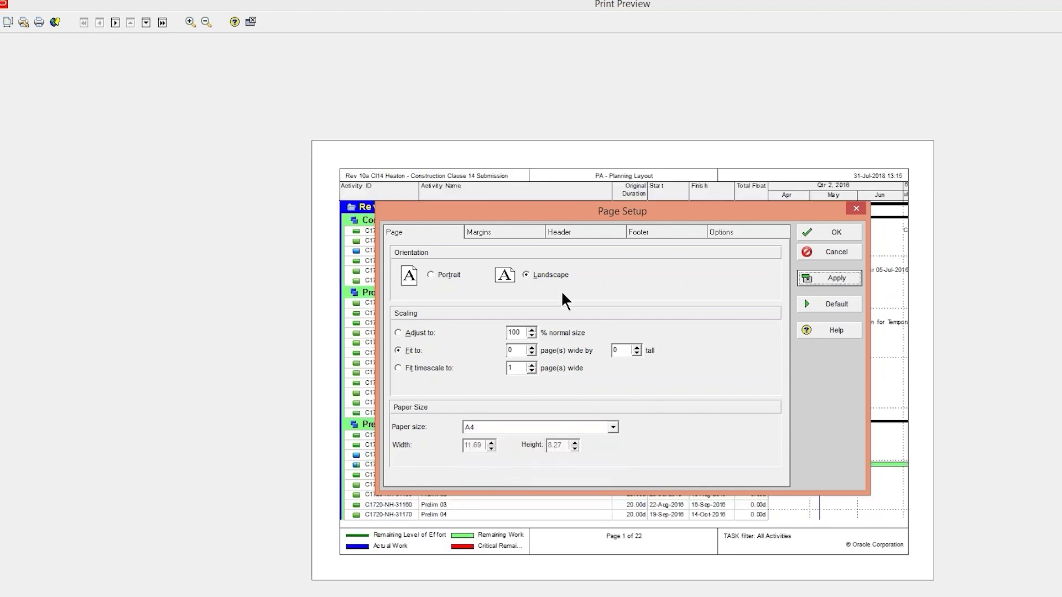
{"action": "left_click", "coordinate": [610, 427]}
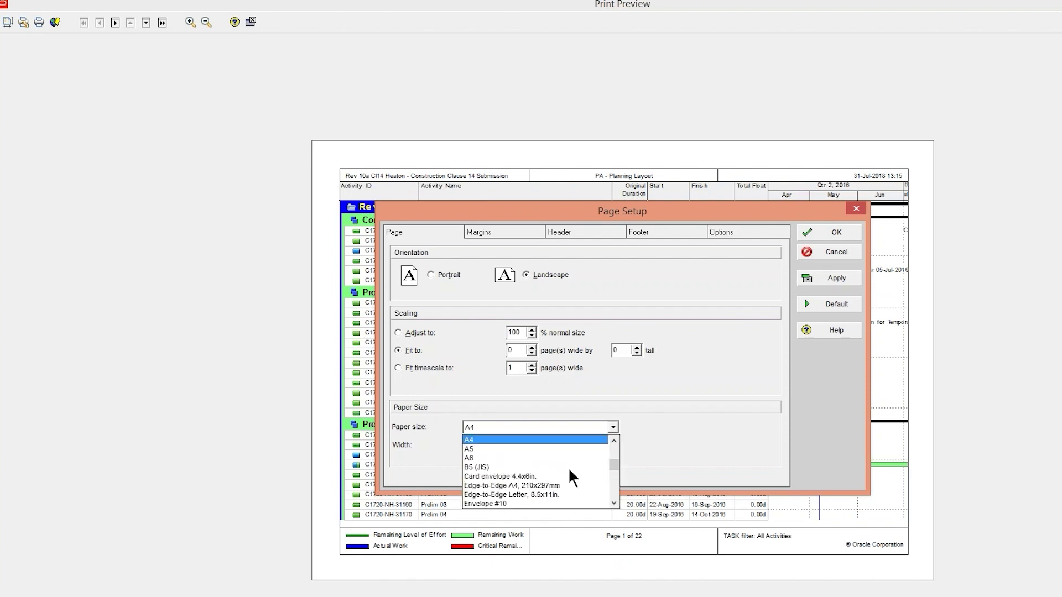
{"action": "left_click", "coordinate": [535, 464]}
{"action": "left_click", "coordinate": [822, 276]}
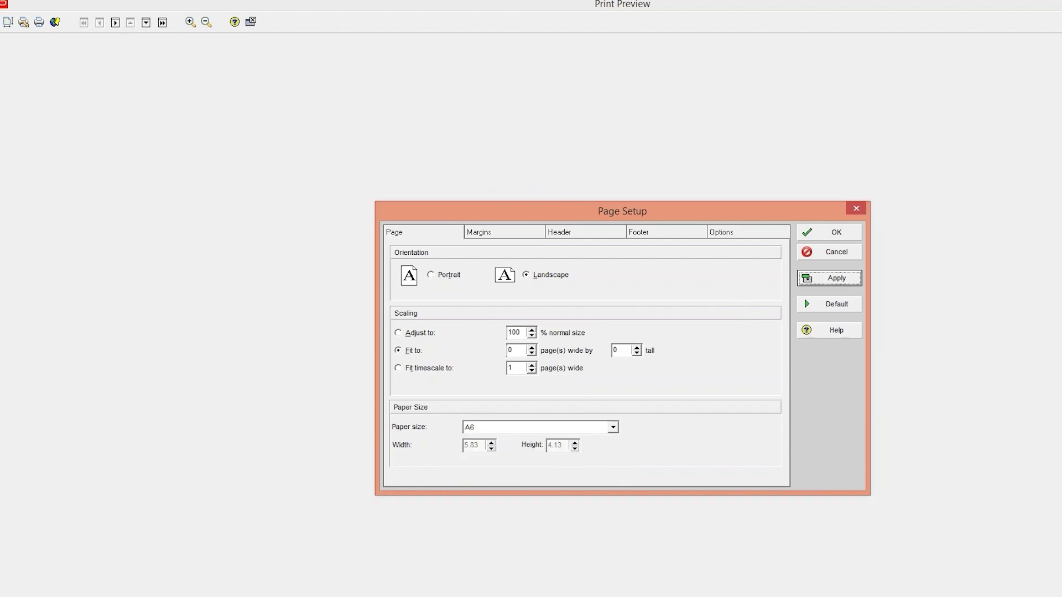
{"action": "left_click", "coordinate": [612, 427]}
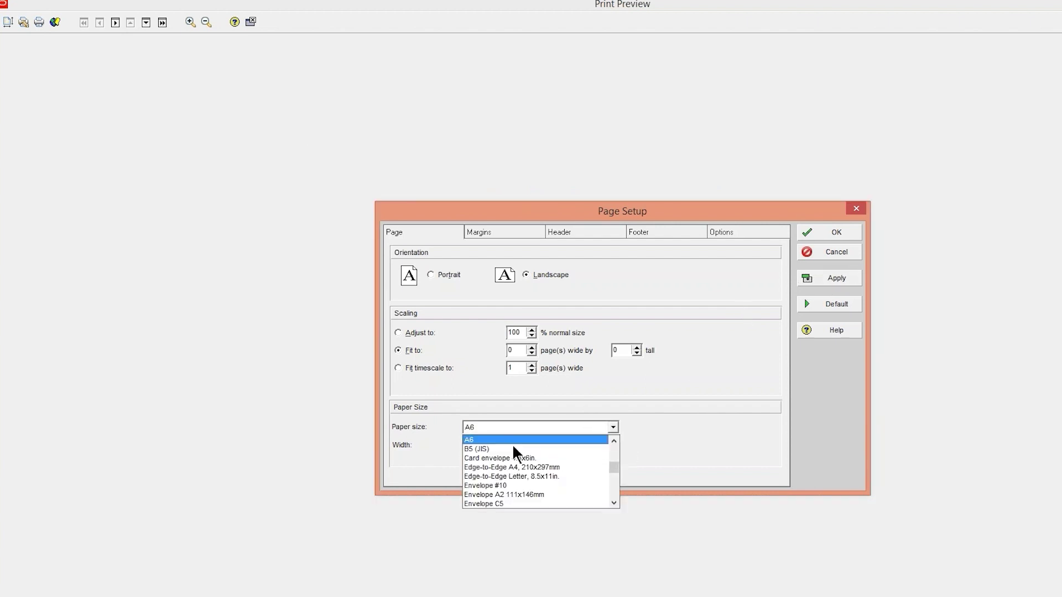
{"action": "scroll", "coordinate": [520, 463], "scroll_direction": "up", "scroll_amount": 3}
{"action": "scroll", "coordinate": [519, 490], "scroll_direction": "down", "scroll_amount": 1}
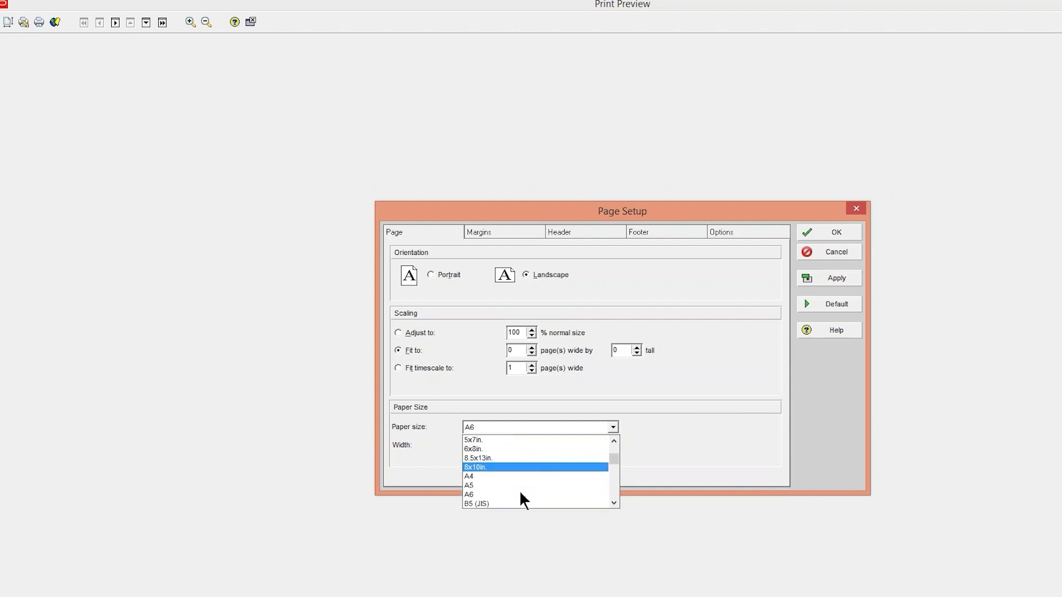
{"action": "left_click", "coordinate": [516, 477]}
{"action": "left_click", "coordinate": [817, 273]}
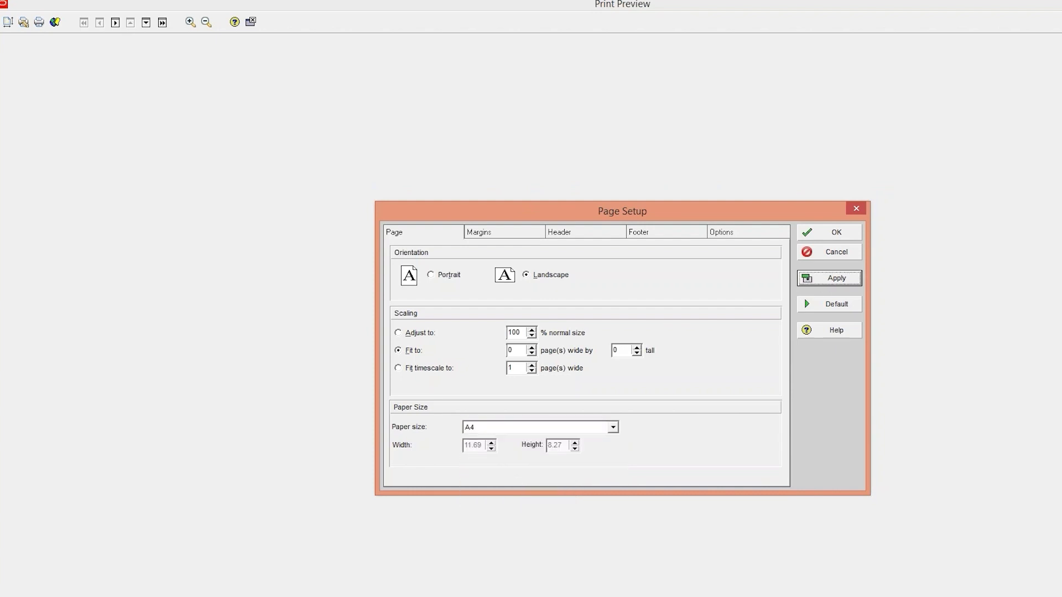
- Change the paper size to Legal and apply it to the print preview
{"action": "left_click", "coordinate": [612, 426]}
{"action": "scroll", "coordinate": [614, 470], "scroll_direction": "up", "scroll_amount": 4}
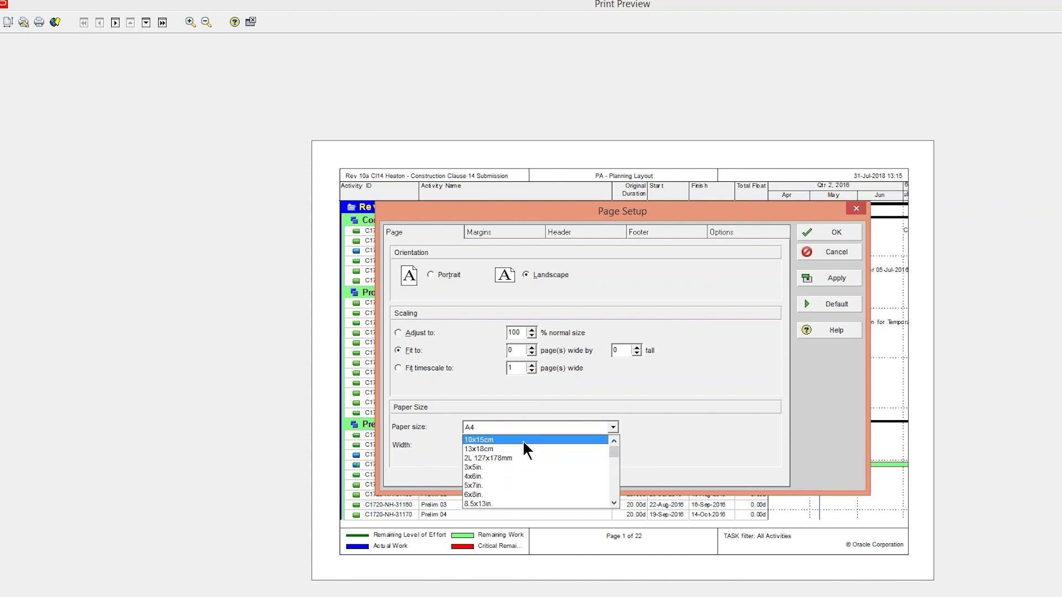
{"action": "scroll", "coordinate": [527, 463], "scroll_direction": "down", "scroll_amount": 5}
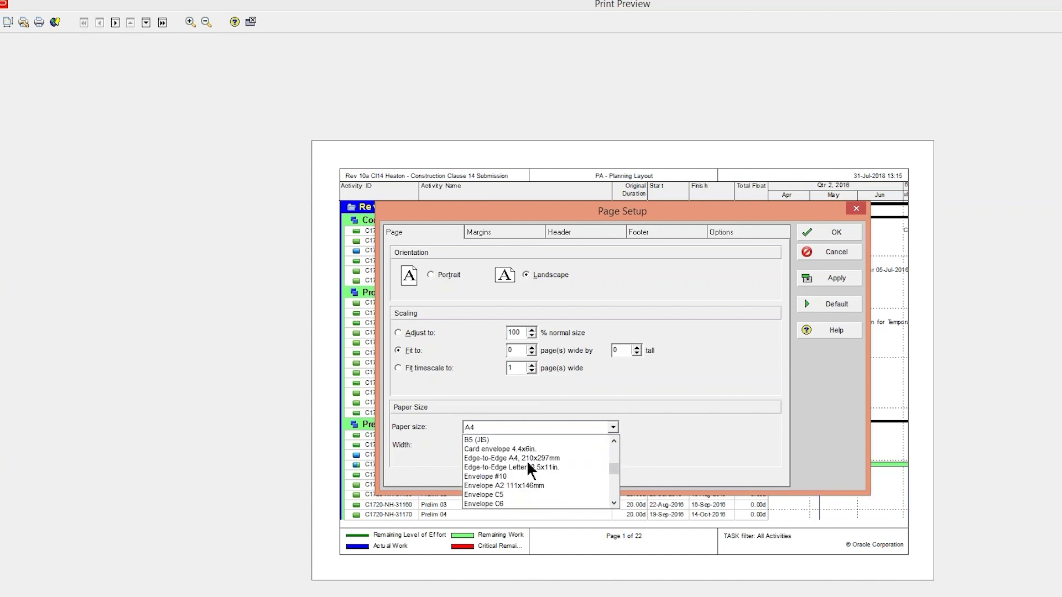
{"action": "scroll", "coordinate": [537, 489], "scroll_direction": "down", "scroll_amount": 5}
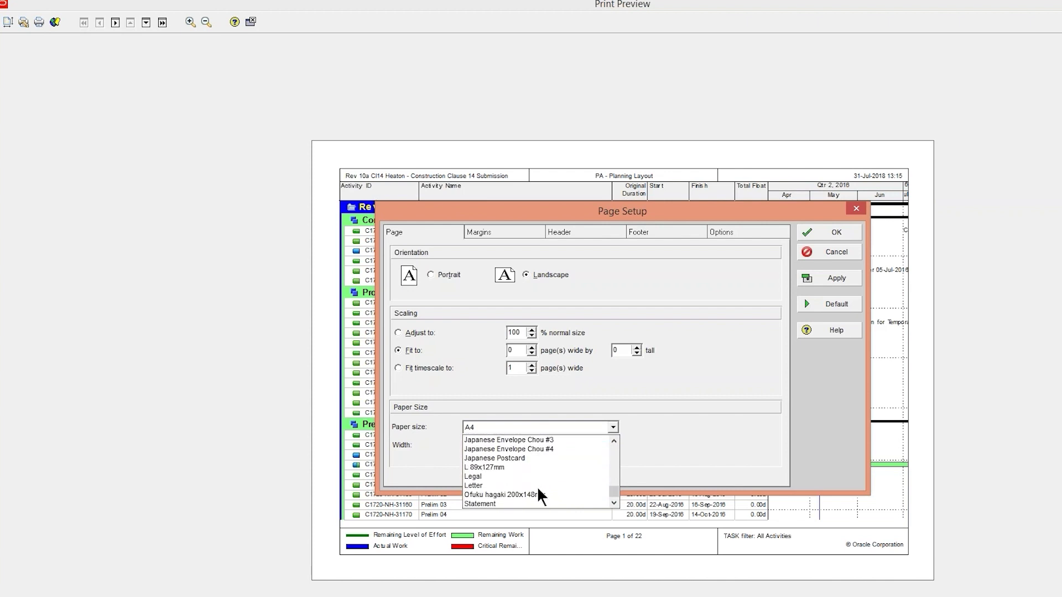
{"action": "left_click", "coordinate": [492, 473]}
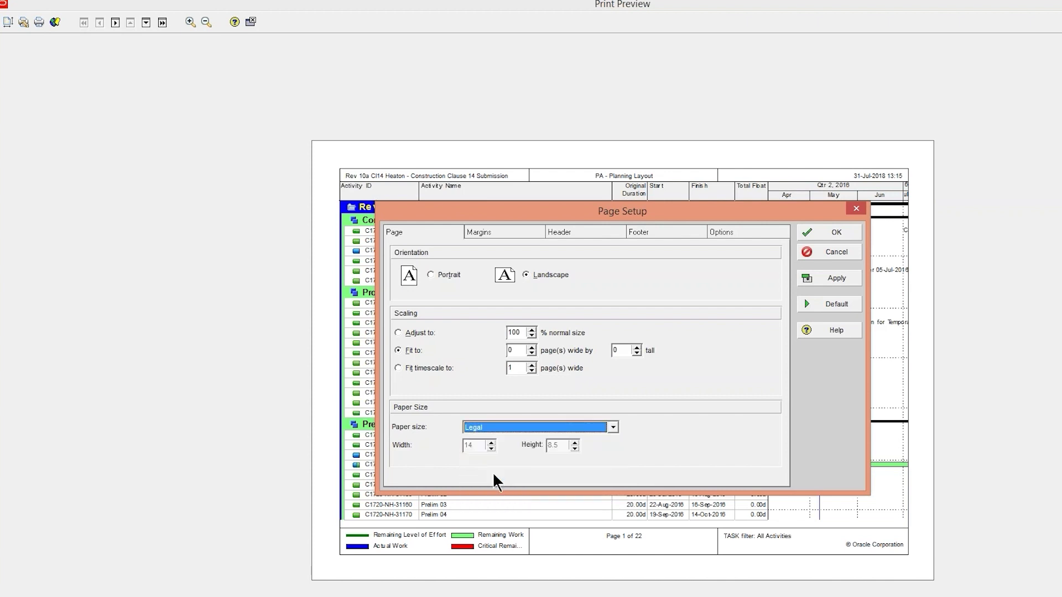
{"action": "left_click", "coordinate": [818, 275]}
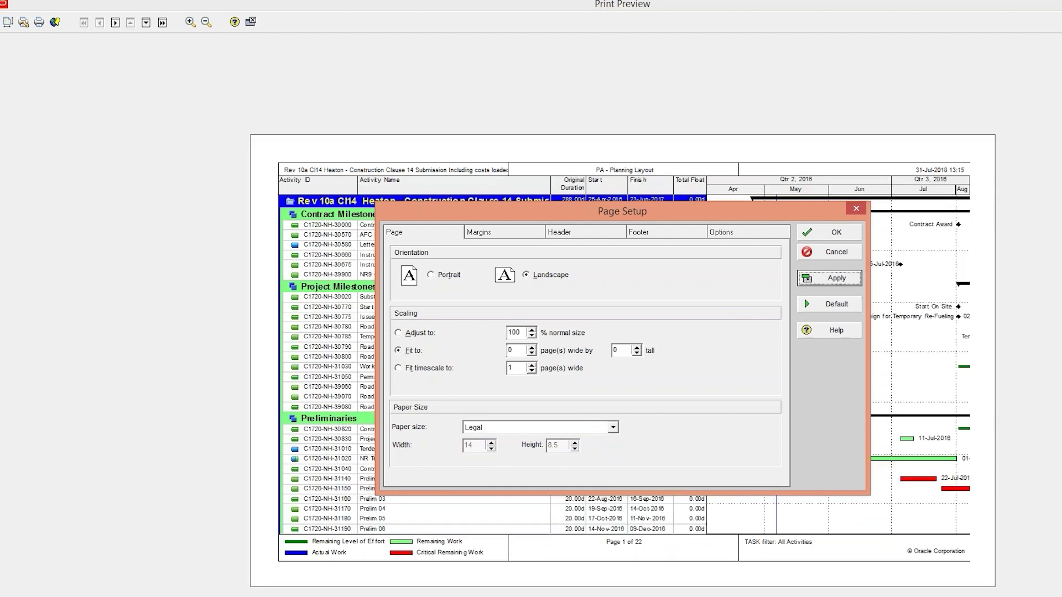
{"action": "left_click_drag", "start_coordinate": [583, 207], "coordinate": [549, 217]}
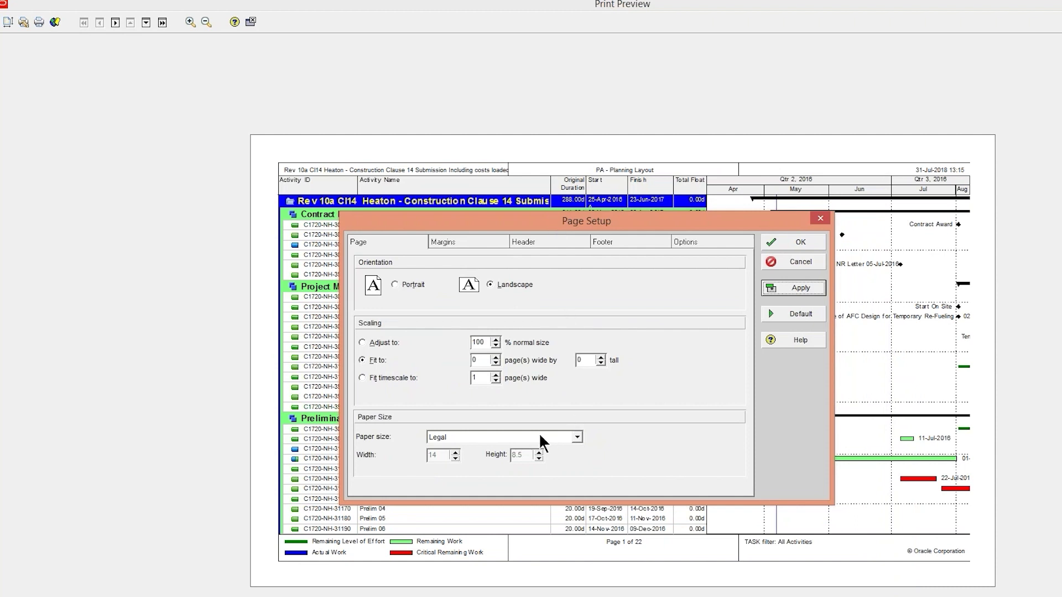
- Reconfirm Legal (14 by 8.5) landscape paper and apply it; the preview stays at 22 pages
{"action": "left_click", "coordinate": [481, 435]}
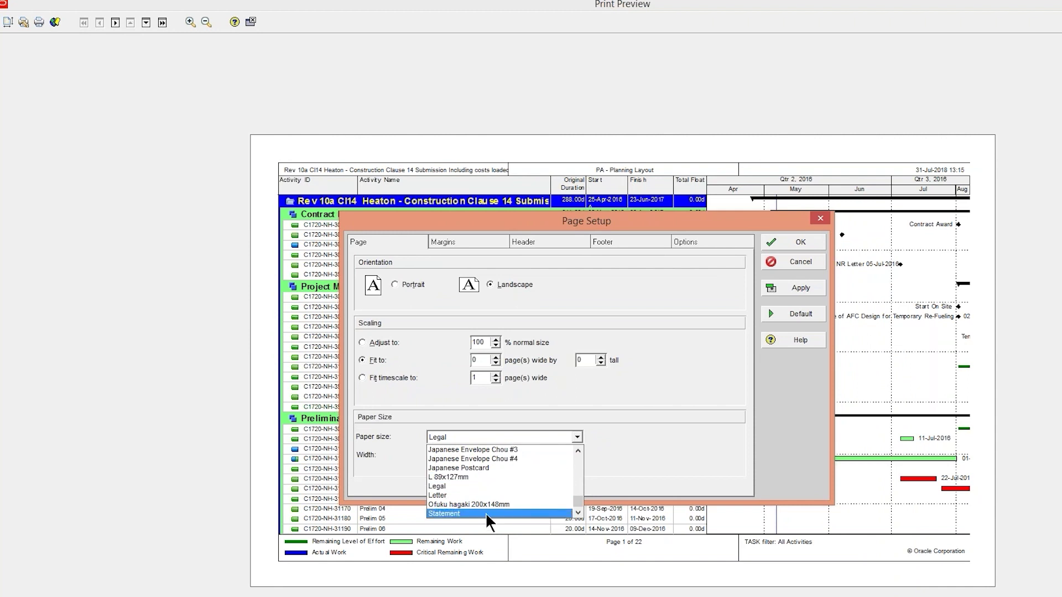
{"action": "scroll", "coordinate": [486, 512], "scroll_direction": "up", "scroll_amount": 3}
{"action": "scroll", "coordinate": [442, 481], "scroll_direction": "down", "scroll_amount": 3}
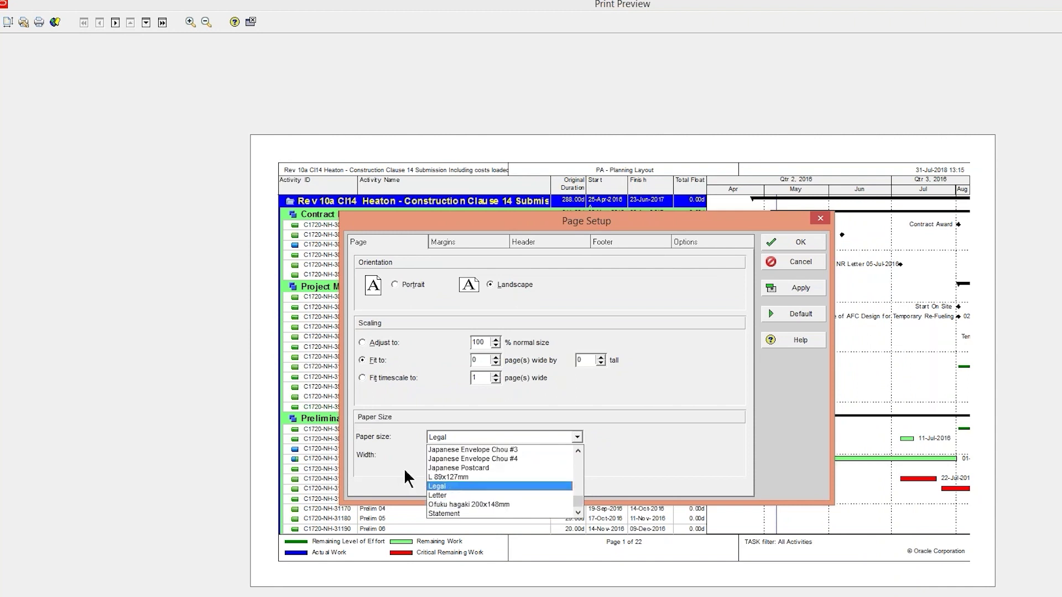
{"action": "left_click", "coordinate": [437, 486]}
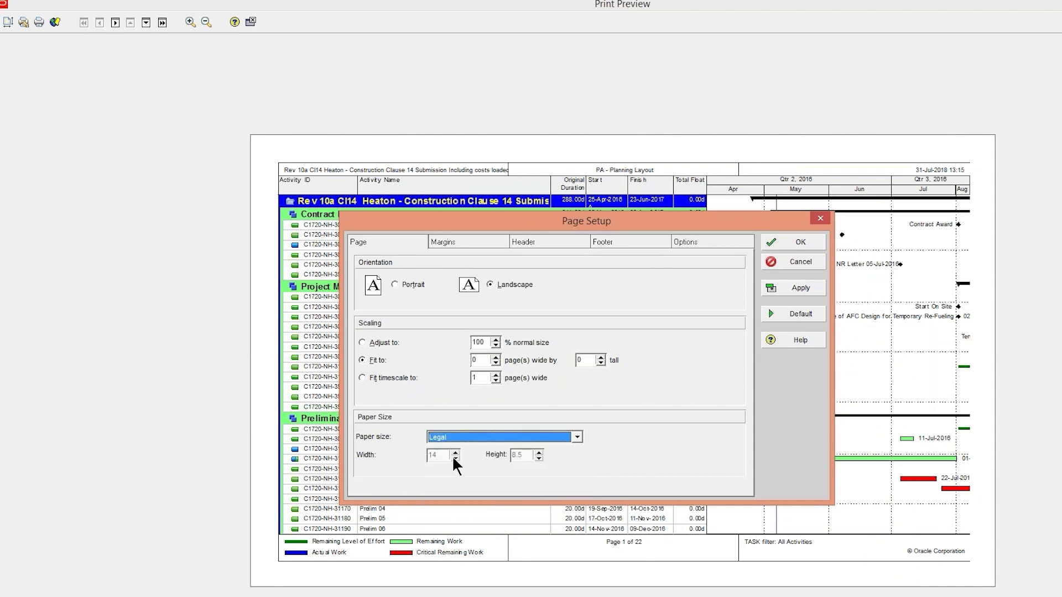
{"action": "left_click", "coordinate": [576, 437]}
{"action": "scroll", "coordinate": [544, 483], "scroll_direction": "up", "scroll_amount": 5}
{"action": "scroll", "coordinate": [545, 486], "scroll_direction": "up", "scroll_amount": 5}
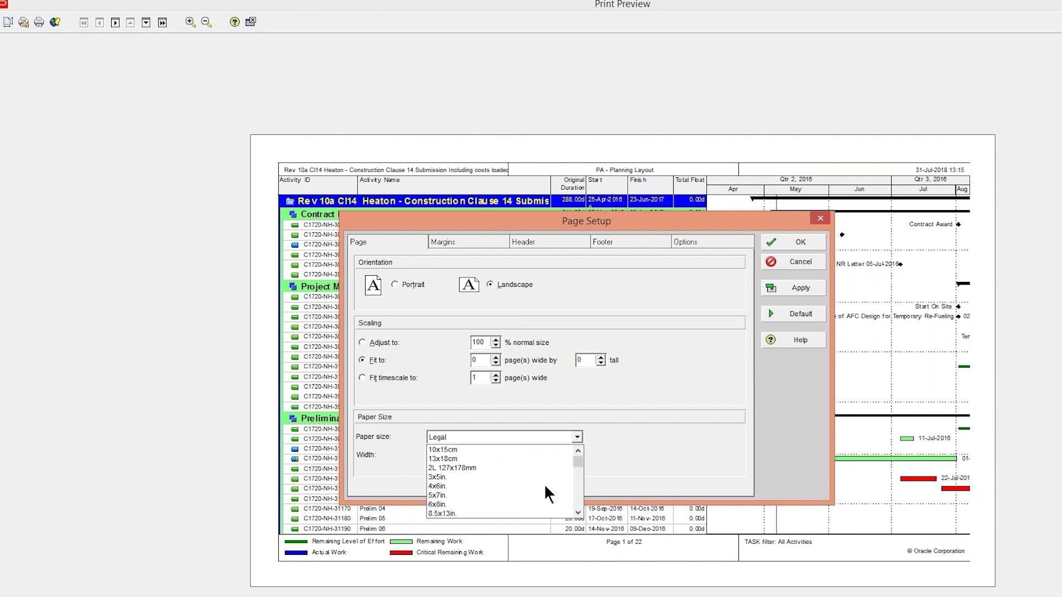
{"action": "scroll", "coordinate": [545, 493], "scroll_direction": "down", "scroll_amount": 1}
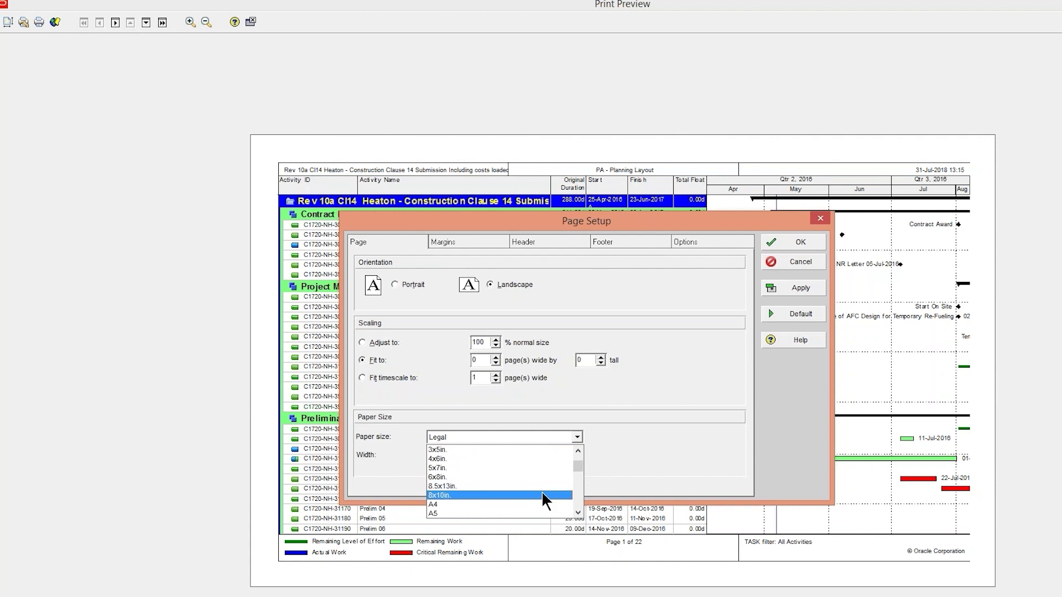
{"action": "scroll", "coordinate": [544, 495], "scroll_direction": "down", "scroll_amount": 3}
{"action": "scroll", "coordinate": [543, 498], "scroll_direction": "down", "scroll_amount": 2}
{"action": "scroll", "coordinate": [542, 490], "scroll_direction": "down", "scroll_amount": 3}
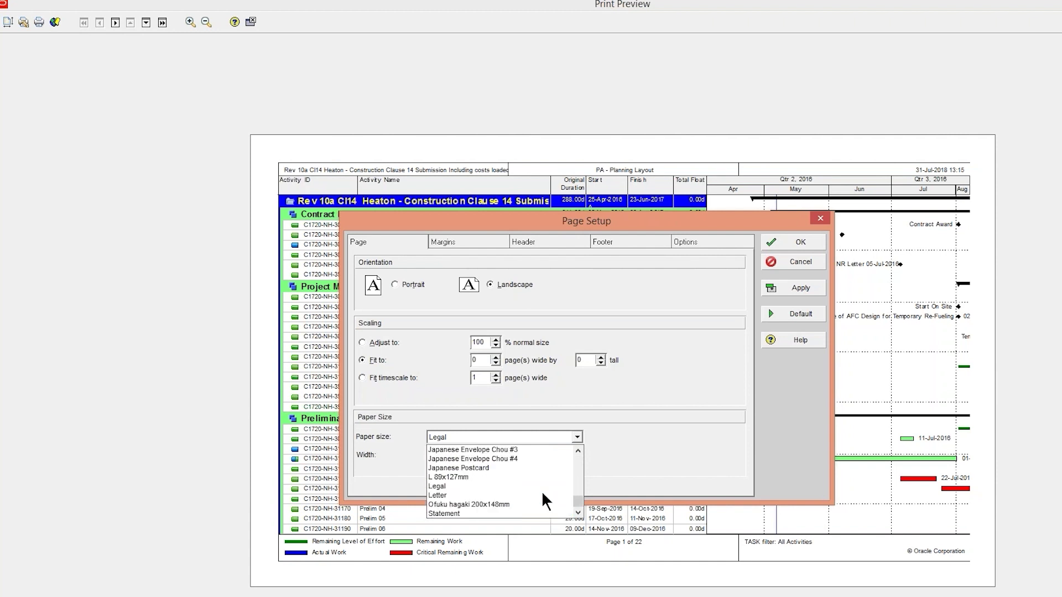
{"action": "left_click", "coordinate": [519, 486]}
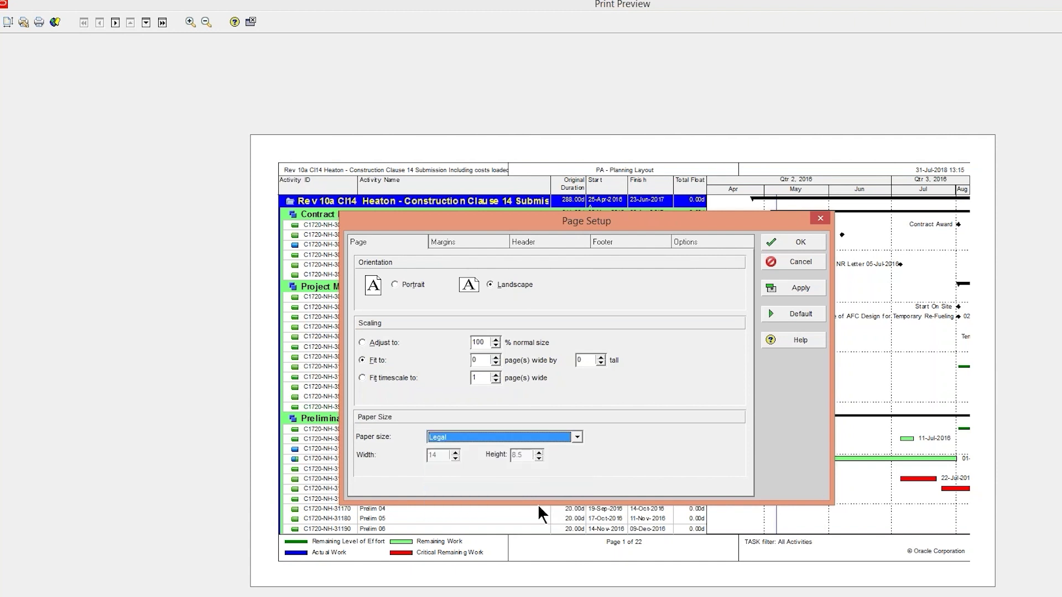
{"action": "left_click", "coordinate": [795, 292]}
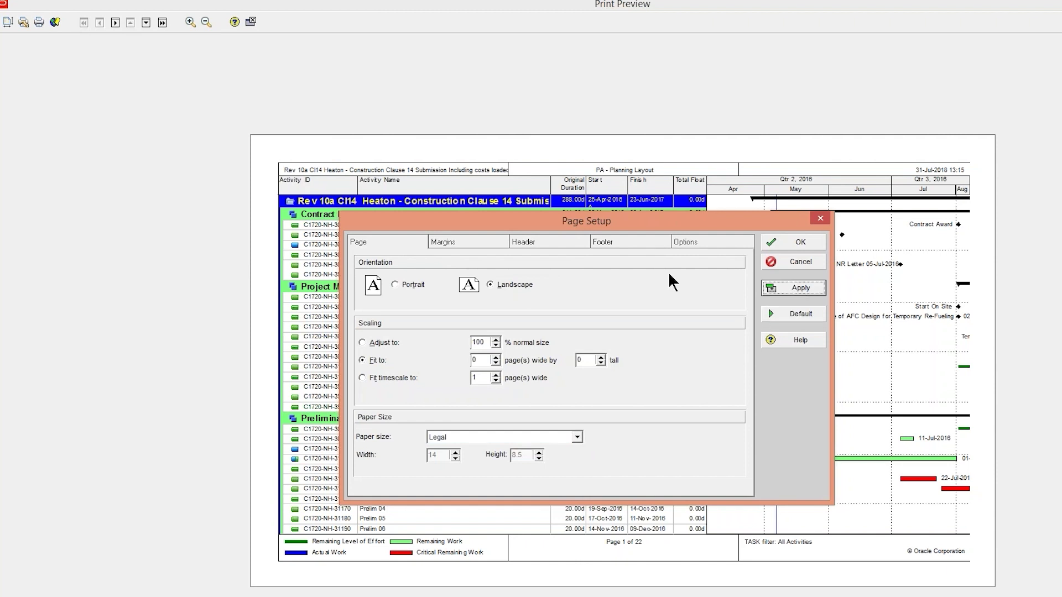
{"action": "left_click_drag", "start_coordinate": [479, 224], "coordinate": [619, 217]}
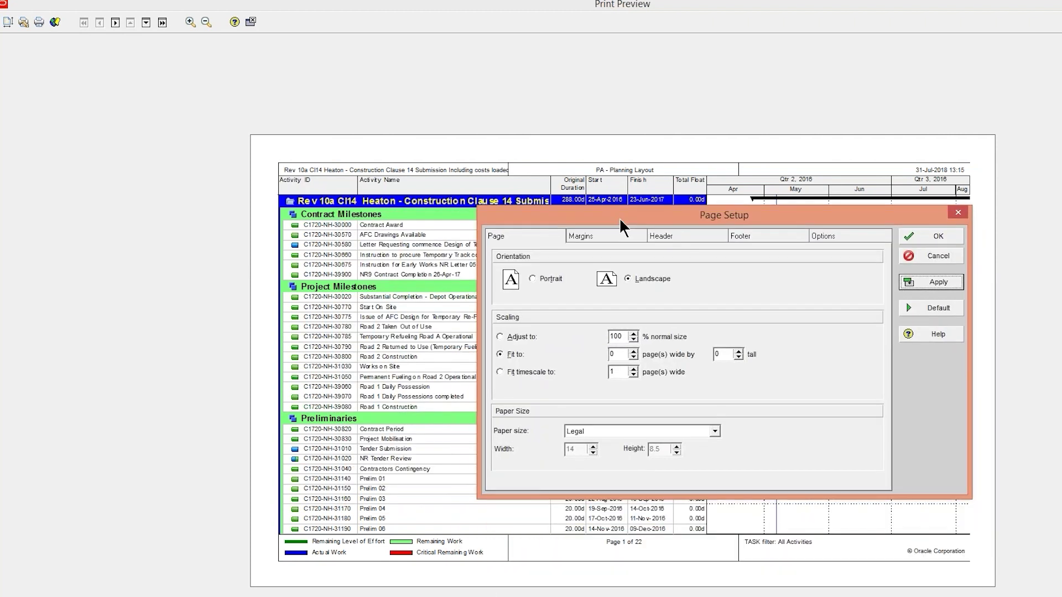
- Fit the Gantt chart to 1 page wide and accept it, then check preview pages 1 and 2 of 5
{"action": "left_click", "coordinate": [520, 372]}
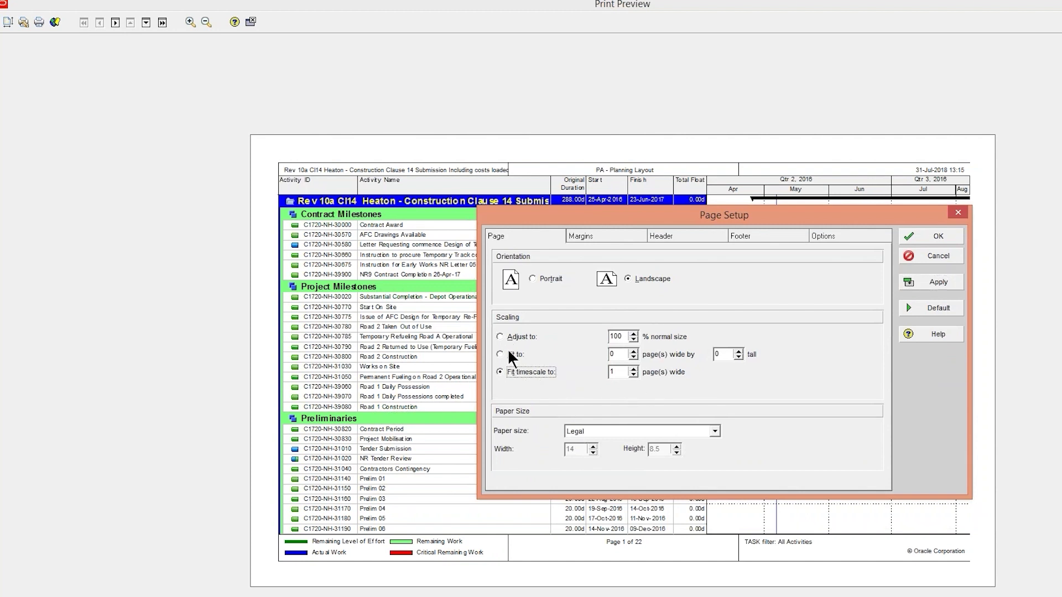
{"action": "left_click", "coordinate": [634, 351]}
{"action": "left_click", "coordinate": [922, 281]}
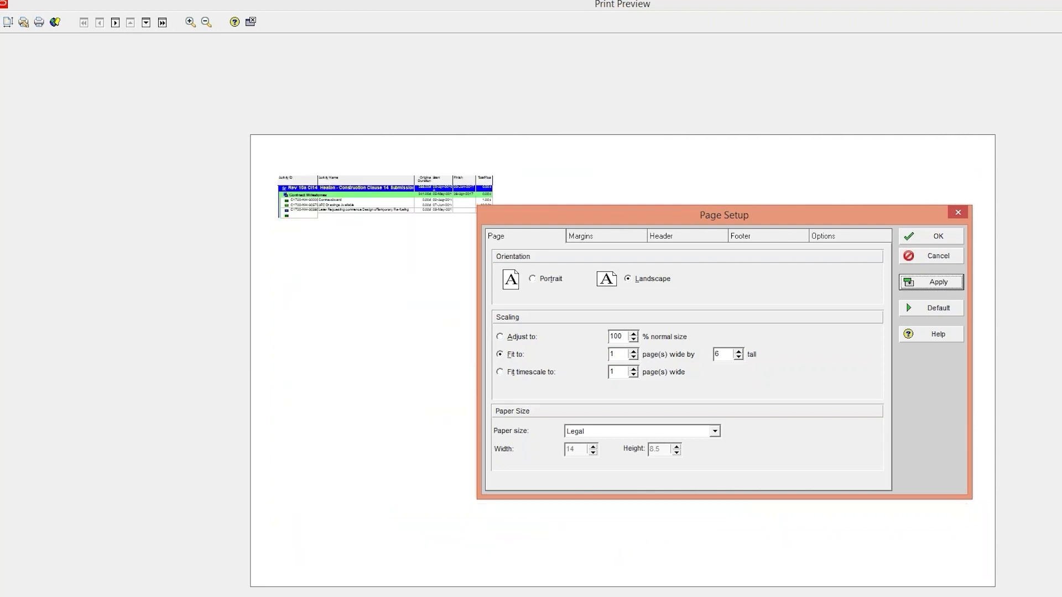
{"action": "left_click_drag", "start_coordinate": [791, 217], "coordinate": [958, 271]}
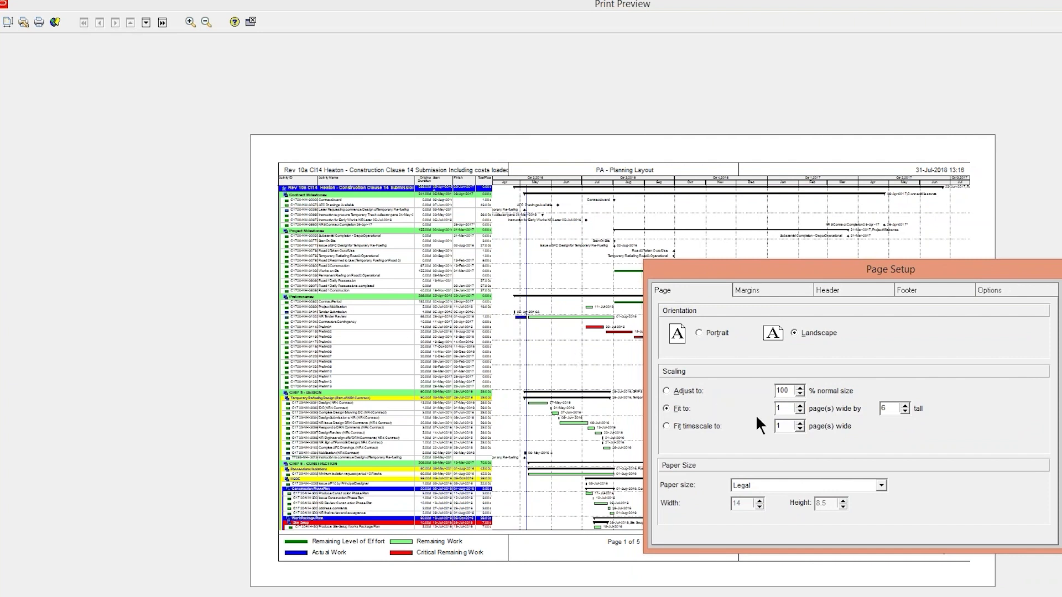
{"action": "left_click_drag", "start_coordinate": [857, 269], "coordinate": [638, 241]}
{"action": "left_click", "coordinate": [871, 267]}
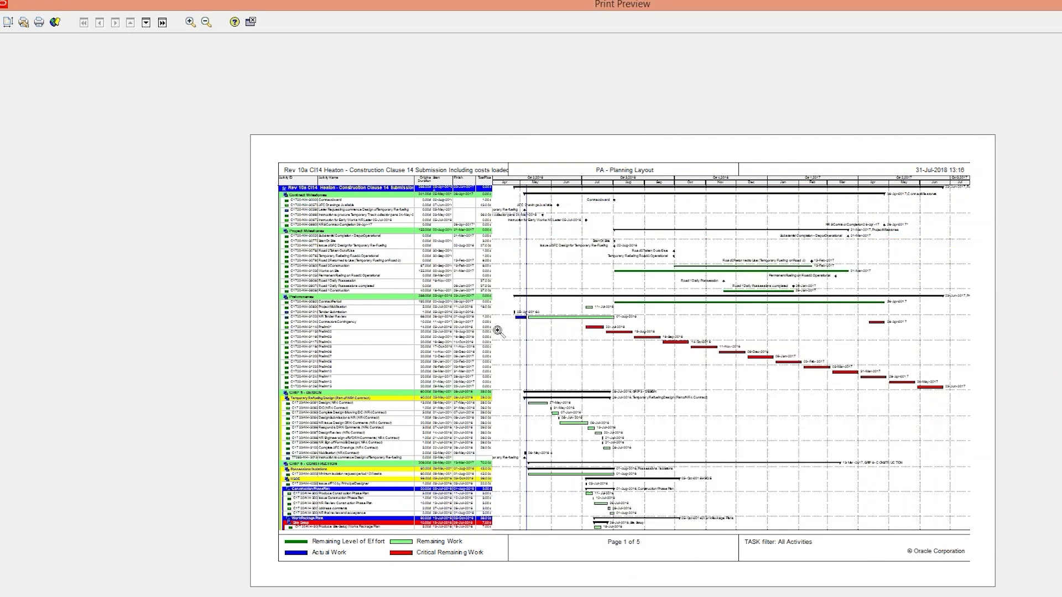
{"action": "left_click", "coordinate": [144, 23]}
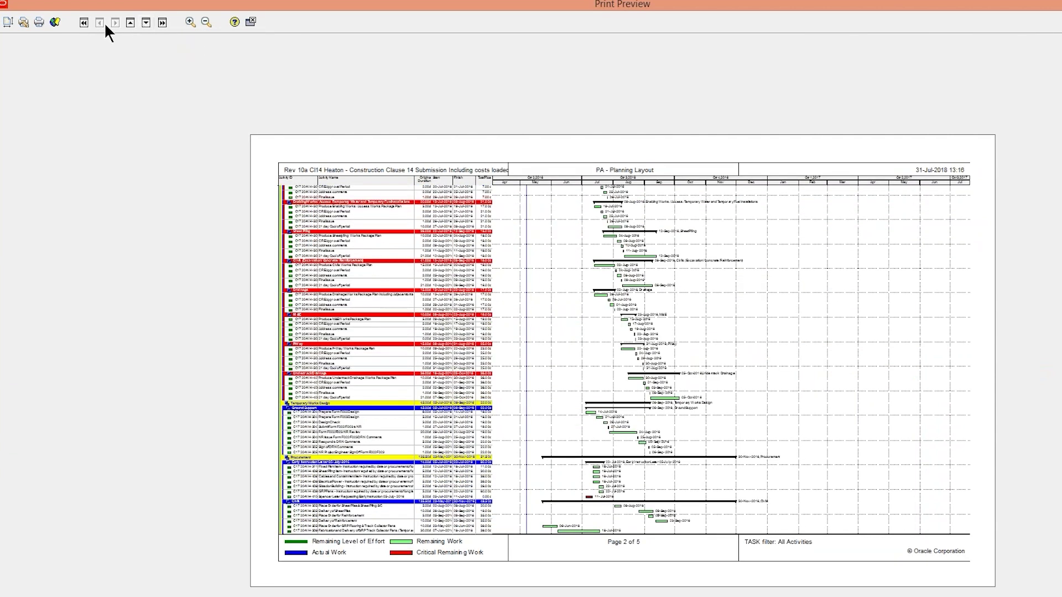
{"action": "left_click", "coordinate": [130, 23]}
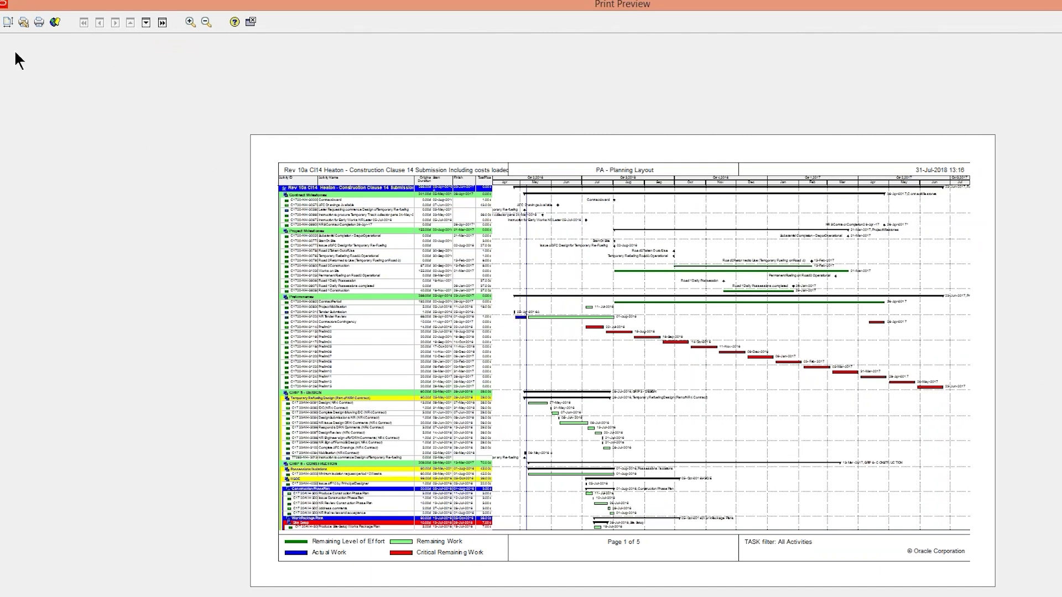
- Print the report to the Adobe PDF printer, saving it as PM.pdf on the Desktop
{"action": "left_click", "coordinate": [38, 22]}
{"action": "left_click", "coordinate": [598, 201]}
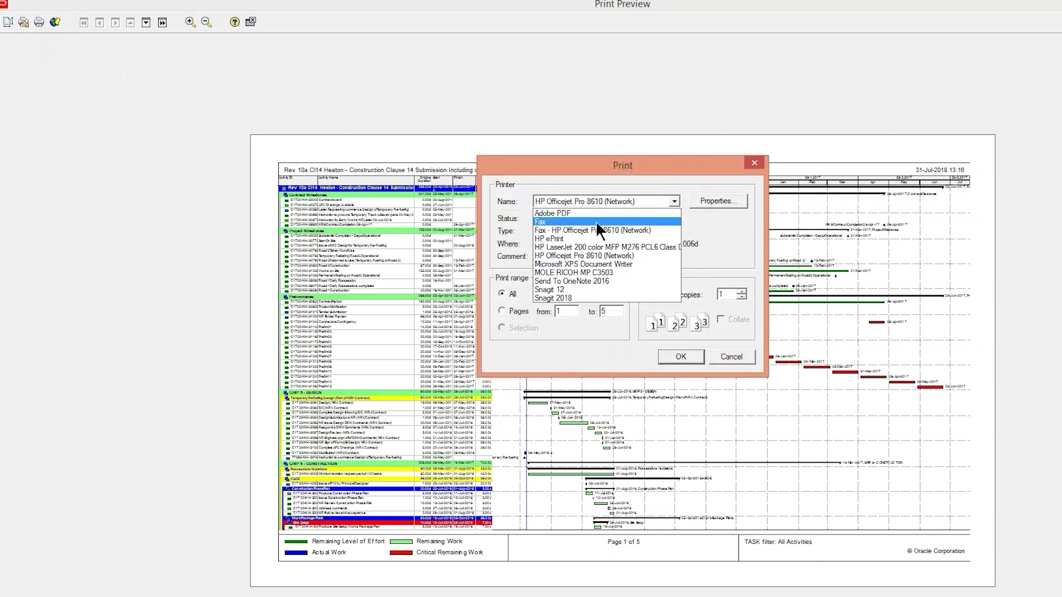
{"action": "left_click", "coordinate": [594, 214]}
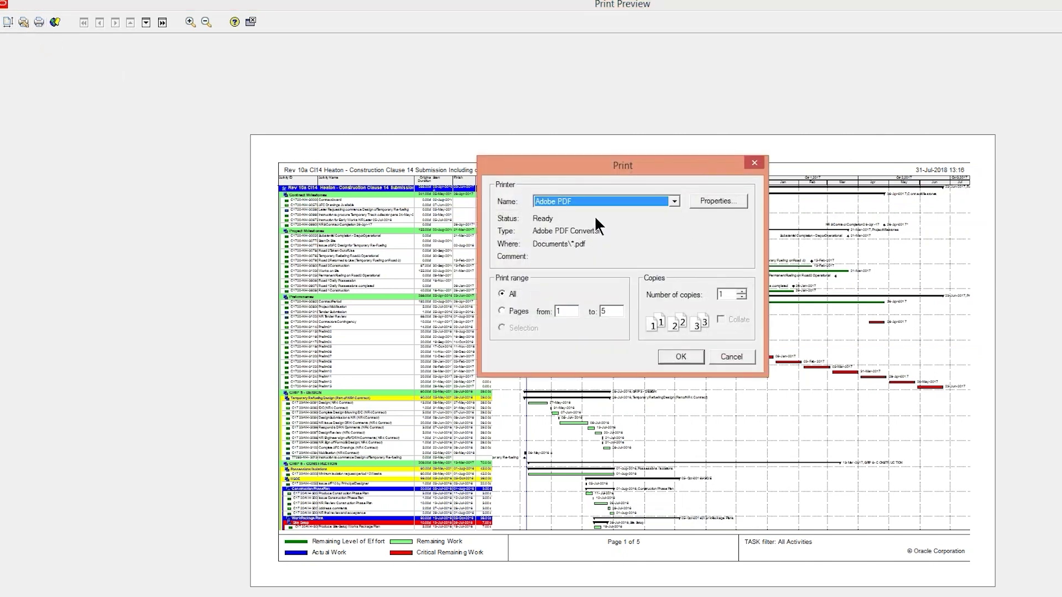
{"action": "left_click", "coordinate": [681, 357]}
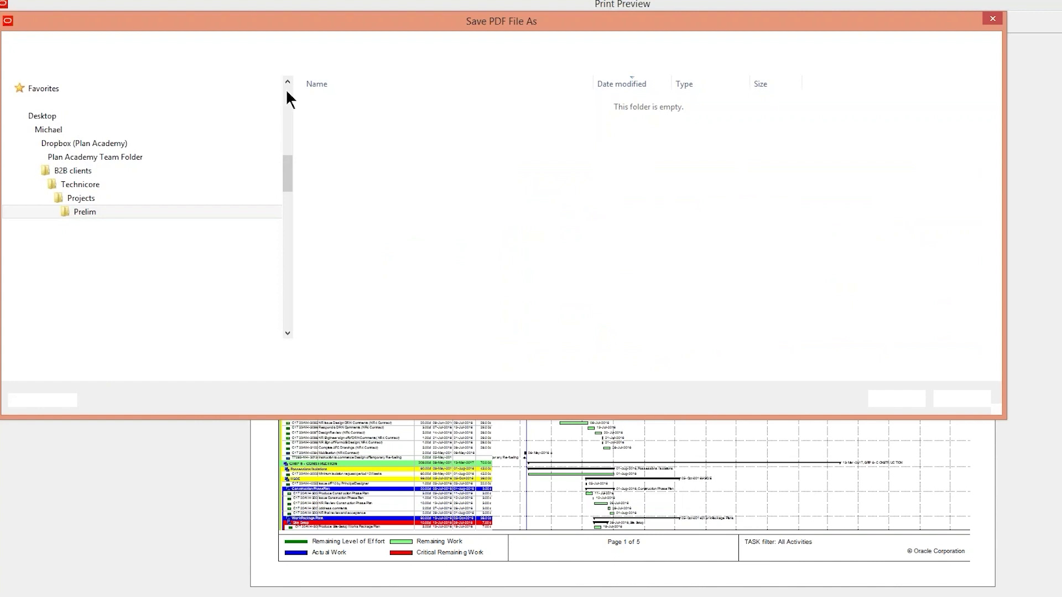
{"action": "scroll", "coordinate": [282, 94], "scroll_direction": "up", "scroll_amount": 10}
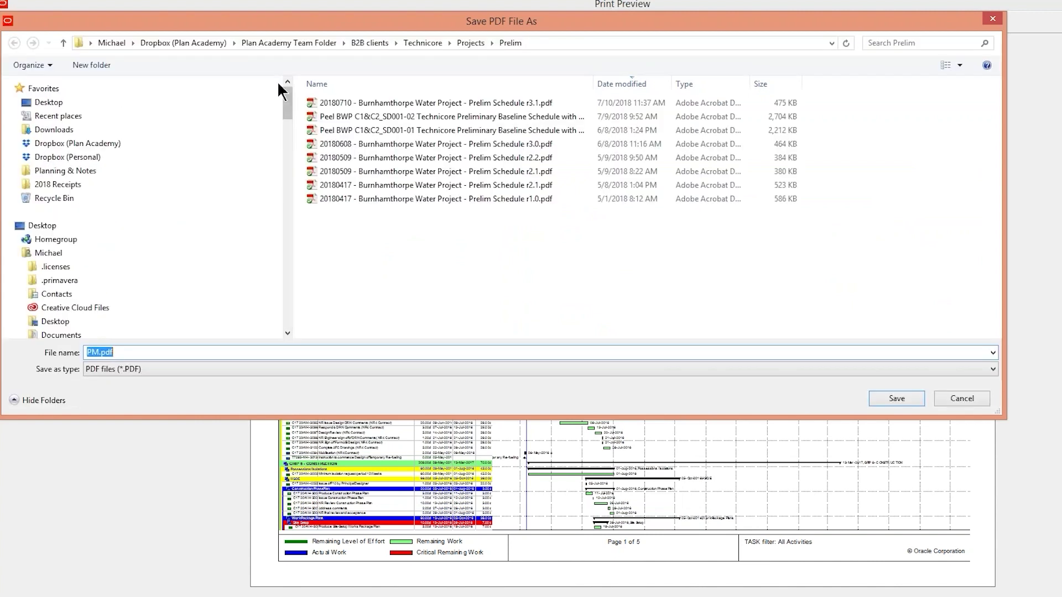
{"action": "left_click", "coordinate": [58, 103]}
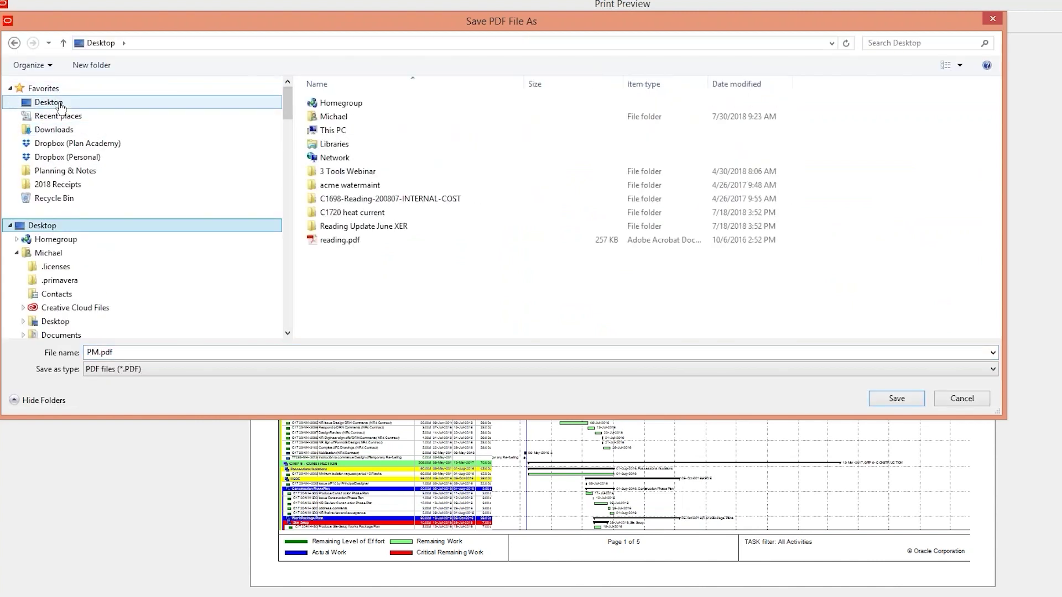
{"action": "left_click", "coordinate": [905, 401]}
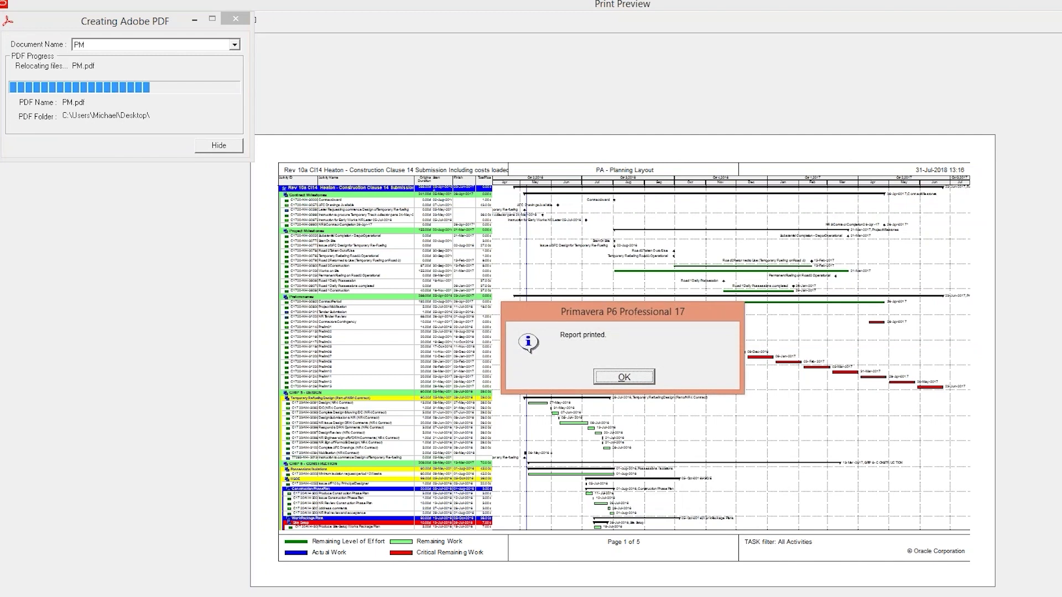
{"action": "key", "text": "Return"}
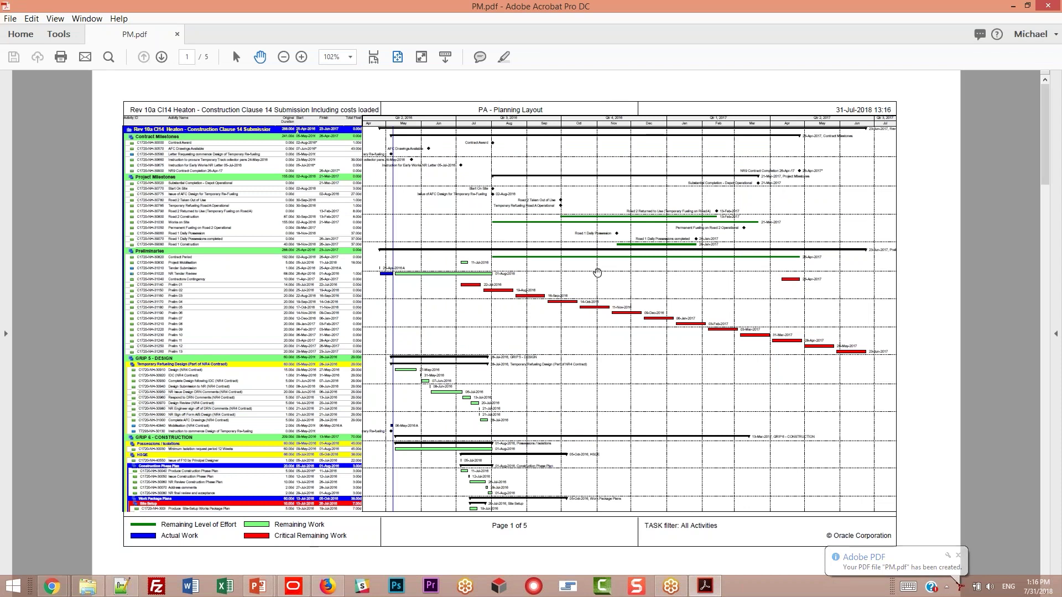
- Jump to the last and first PDF pages, zoom to 200% and pan across the Gantt chart
{"action": "key", "text": "End"}
{"action": "key", "text": "Home"}
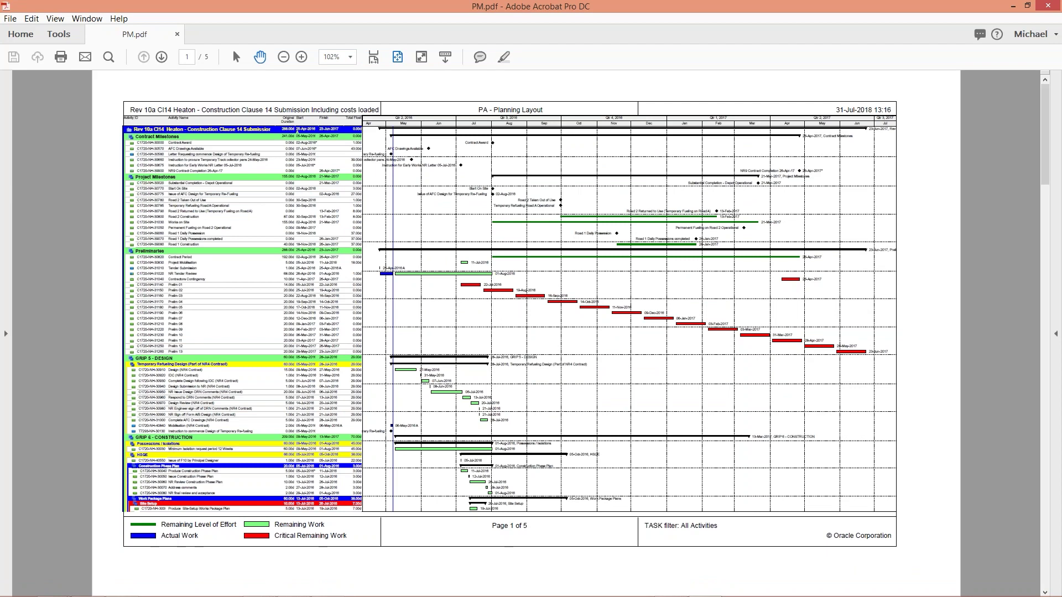
{"action": "left_click", "coordinate": [301, 58]}
{"action": "left_click", "coordinate": [302, 58]}
{"action": "left_click", "coordinate": [302, 57]}
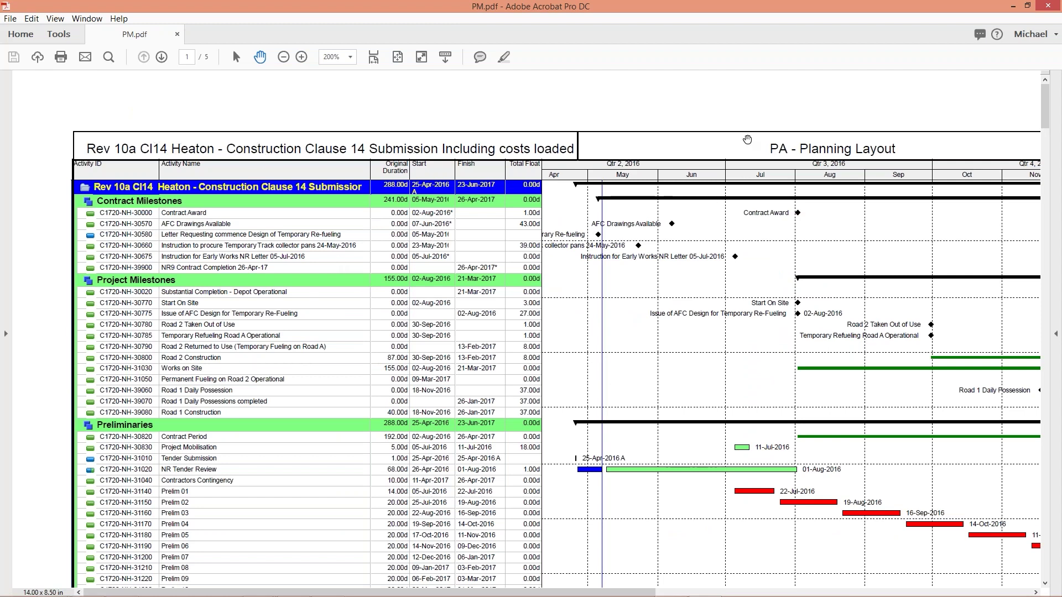
{"action": "left_click_drag", "start_coordinate": [747, 139], "coordinate": [521, 158]}
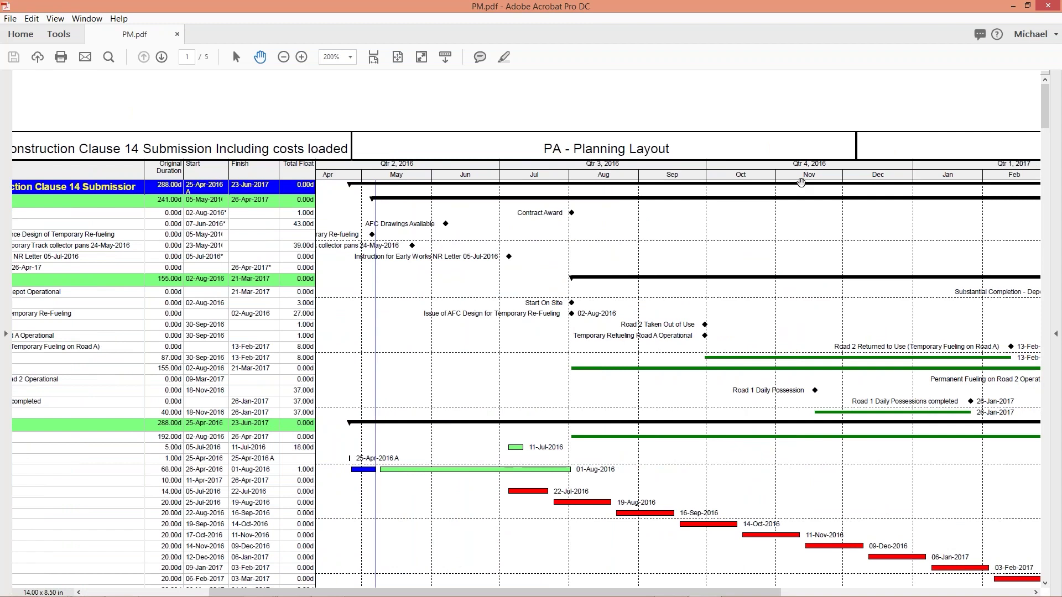
{"action": "left_click_drag", "start_coordinate": [204, 146], "coordinate": [545, 192]}
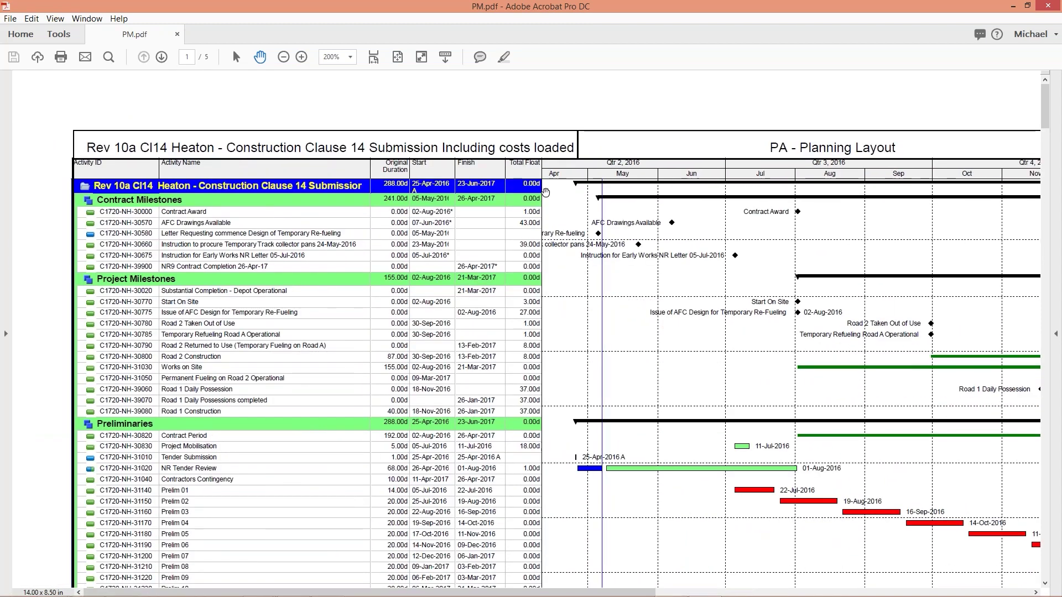
{"action": "scroll", "coordinate": [546, 192], "scroll_direction": "down", "scroll_amount": 10}
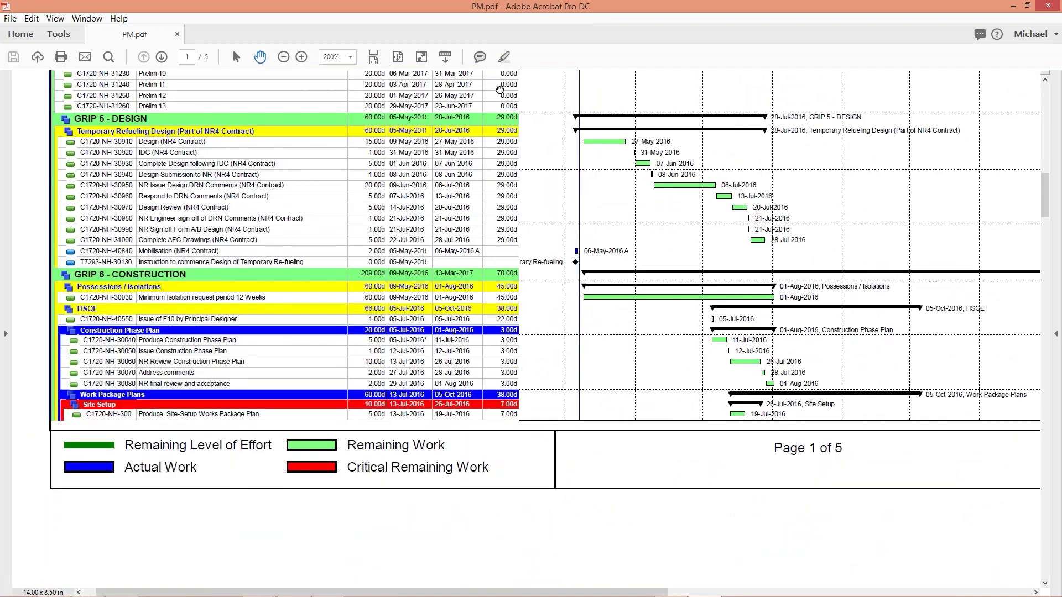
{"action": "left_click_drag", "start_coordinate": [841, 436], "coordinate": [467, 459]}
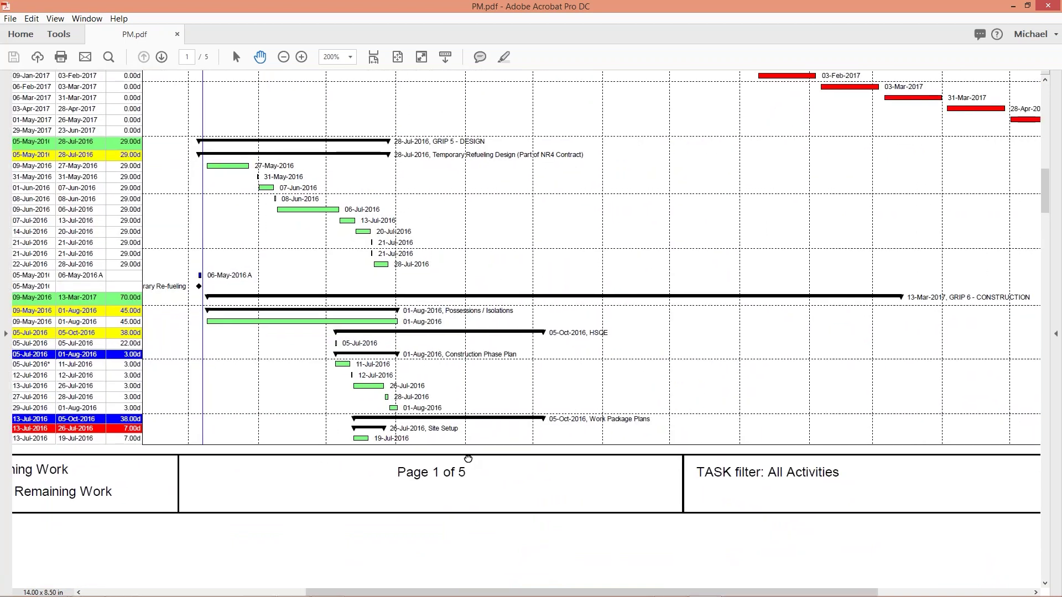
{"action": "scroll", "coordinate": [467, 459], "scroll_direction": "up", "scroll_amount": 6}
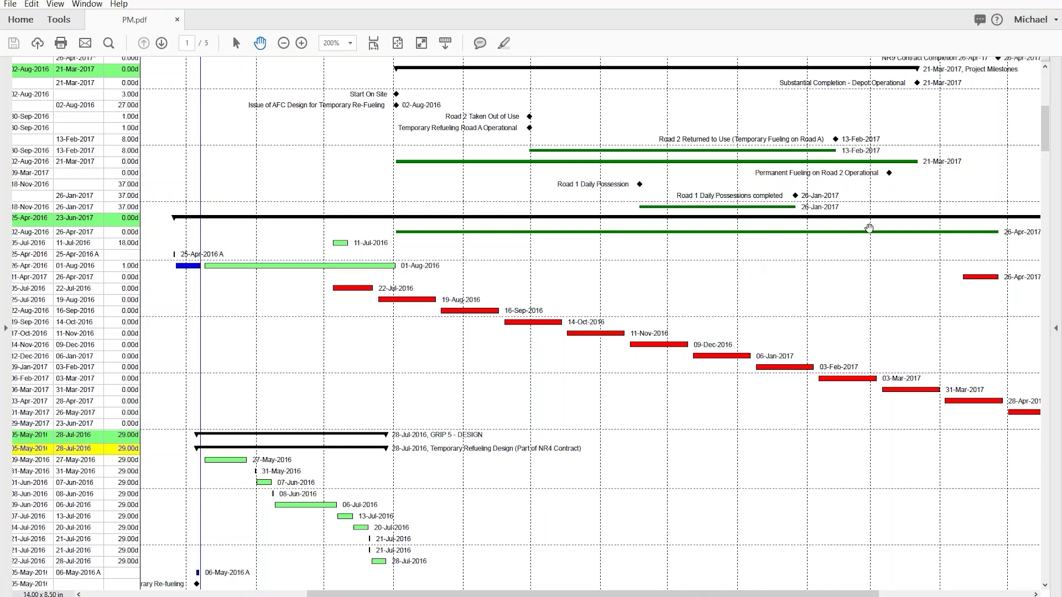
- Bring P6's print preview back from the taskbar and close it to return to Activities
{"action": "mouse_move", "coordinate": [340, 592]}
{"action": "left_click", "coordinate": [293, 588]}
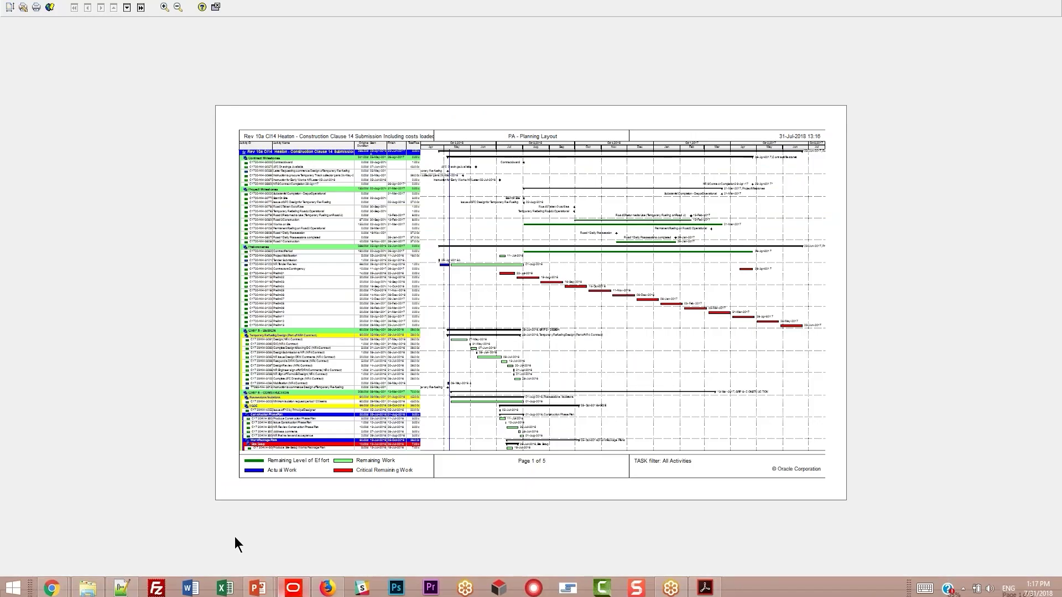
{"action": "left_click", "coordinate": [216, 7]}
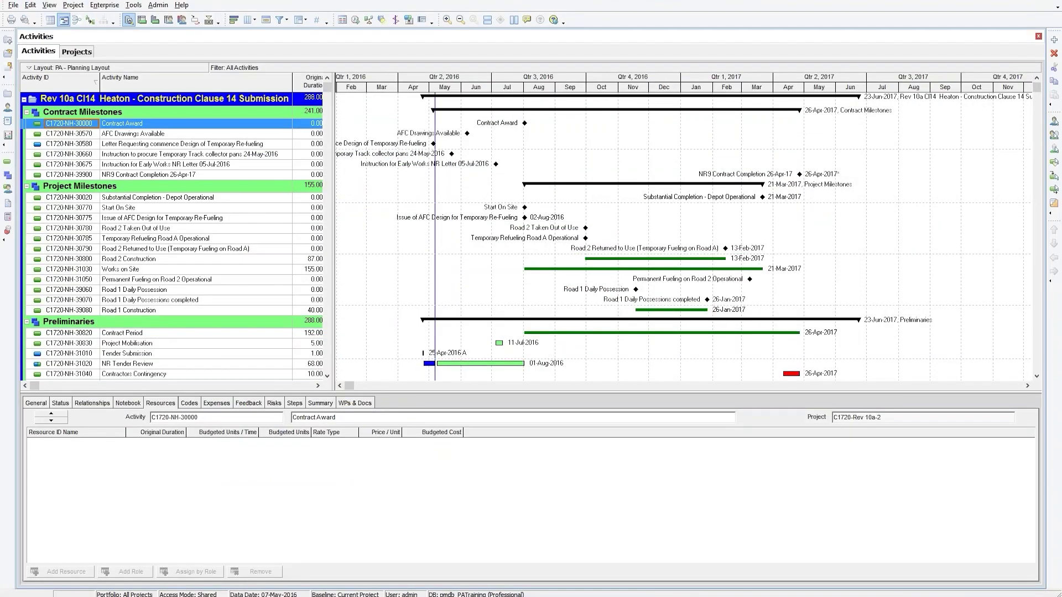